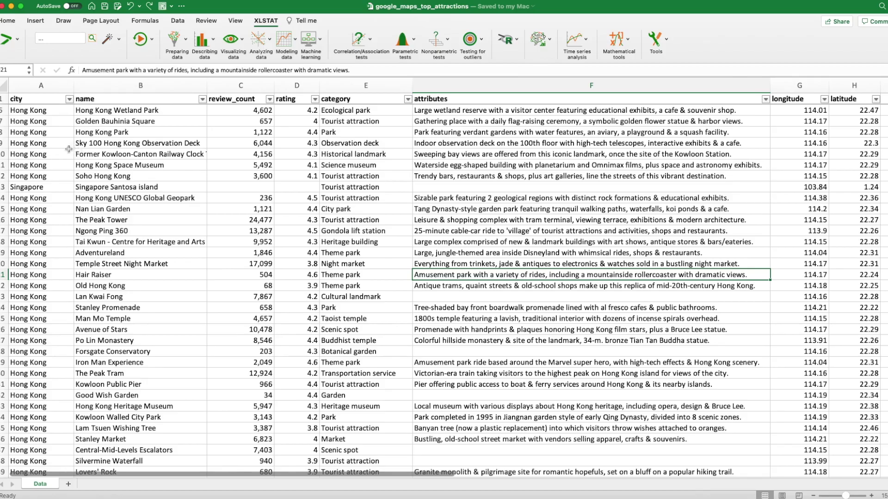
Step: Browse the city column's values in the filter list without applying a filter
scroll(617, 238, "down", 2)
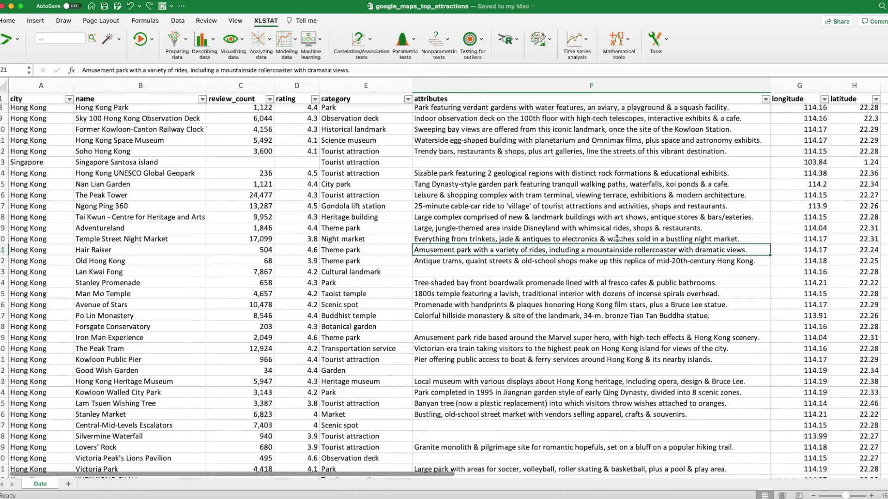
scroll(616, 238, "down", 15)
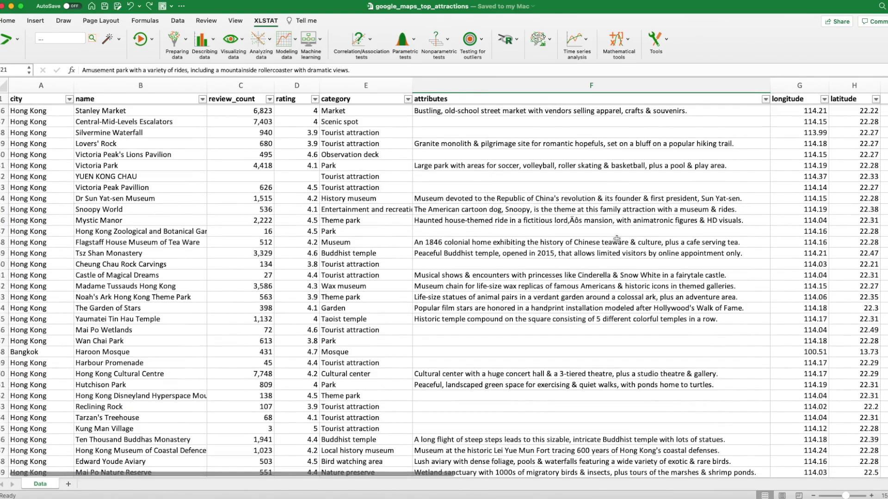
scroll(616, 239, "up", 12)
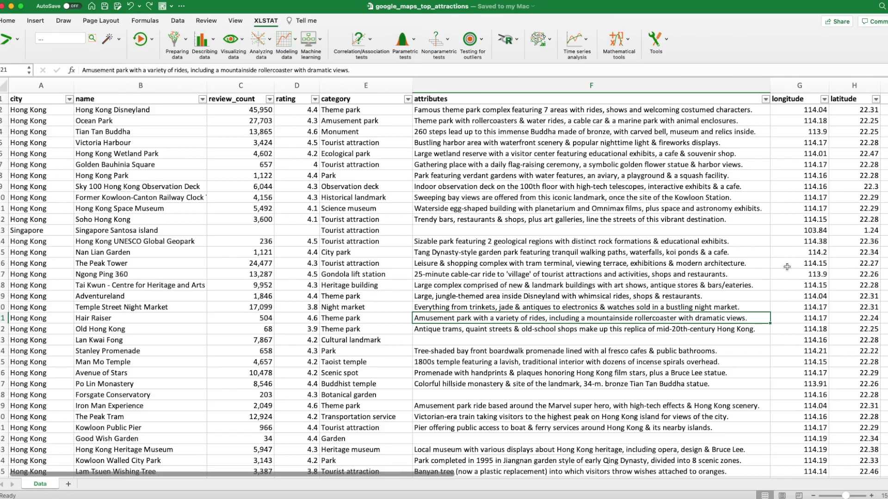
scroll(788, 266, "down", 10)
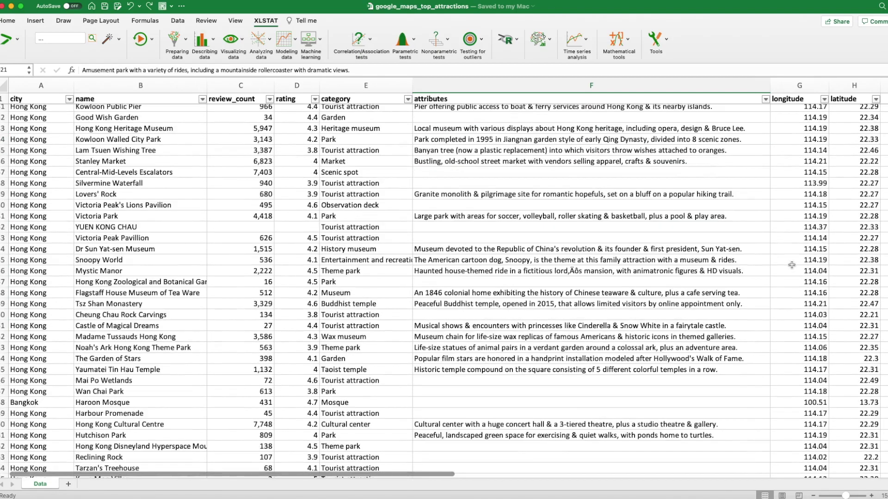
scroll(790, 265, "up", 7)
scroll(791, 265, "up", 3)
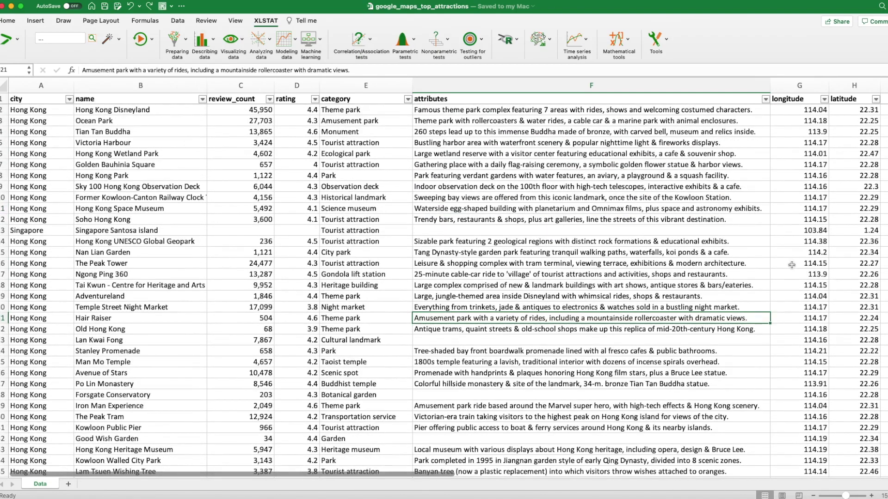
left_click(53, 86)
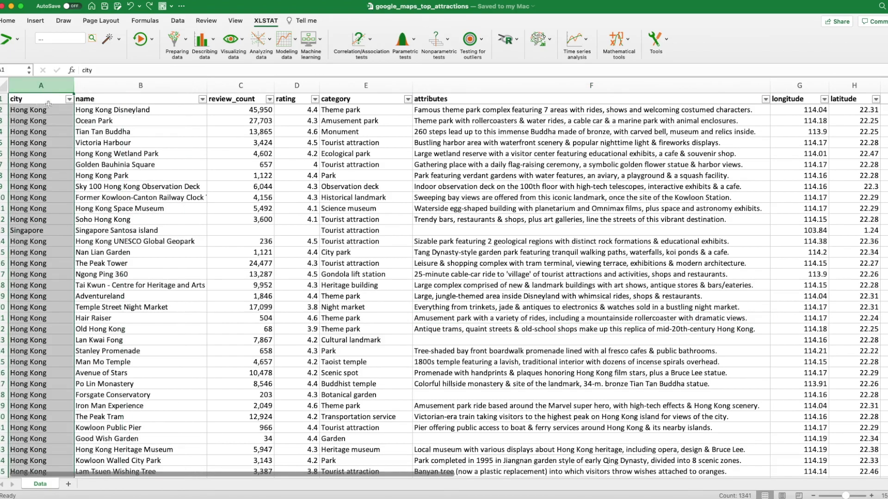
left_click(177, 20)
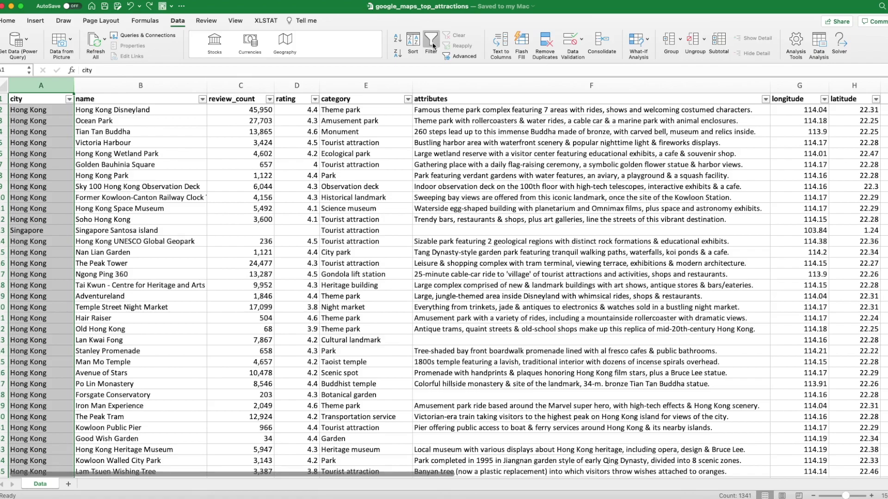
left_click(69, 99)
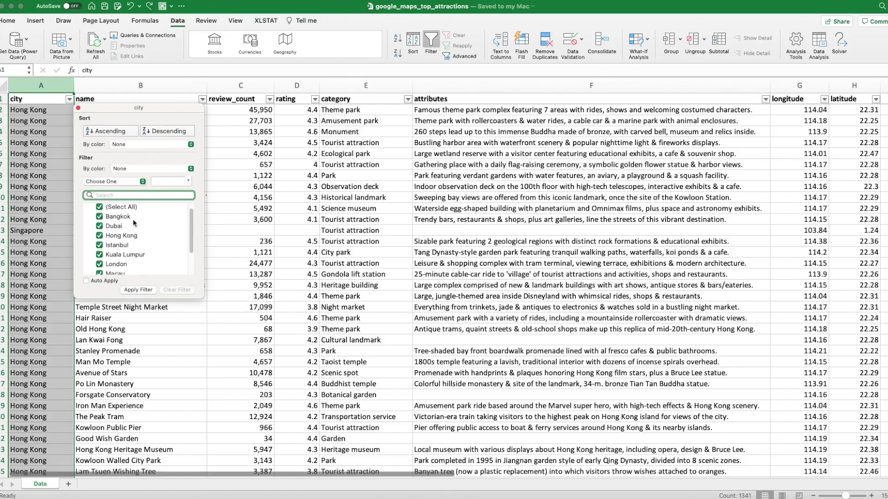
scroll(139, 242, "down", 1)
scroll(139, 242, "down", 1)
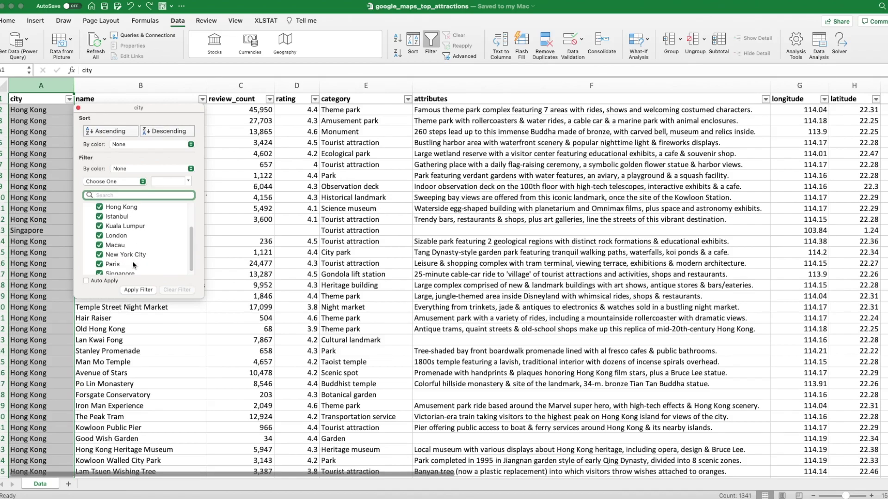
scroll(153, 260, "down", 1)
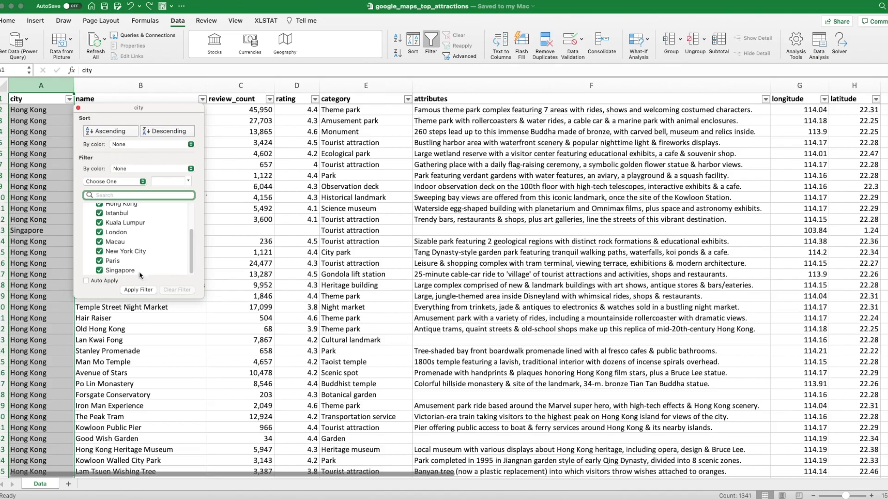
left_click(78, 108)
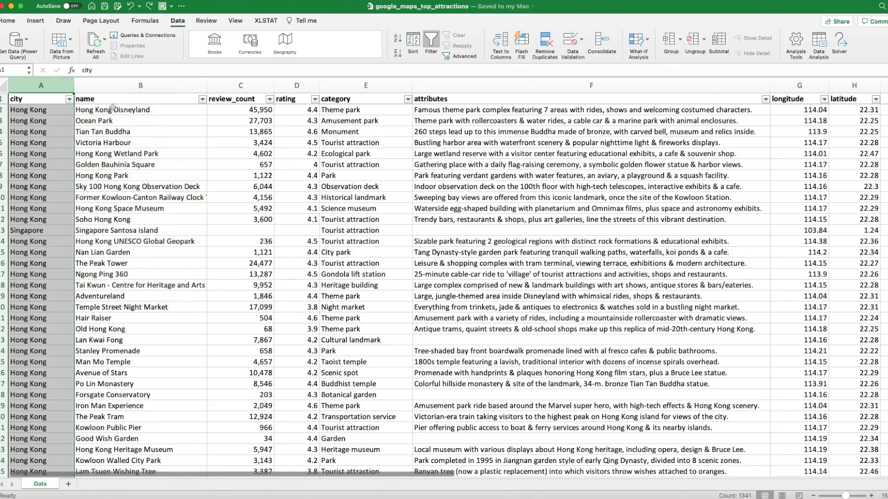
left_click(168, 88)
Step: Check Singapore Santosa island's missing review count and select the whole rating column for its average
scroll(253, 181, "down", 1)
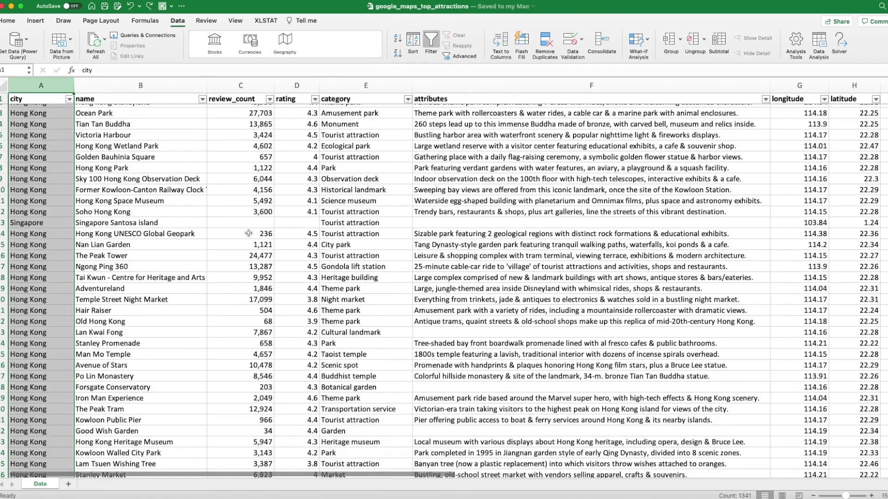
scroll(249, 233, "down", 2)
scroll(249, 233, "up", 3)
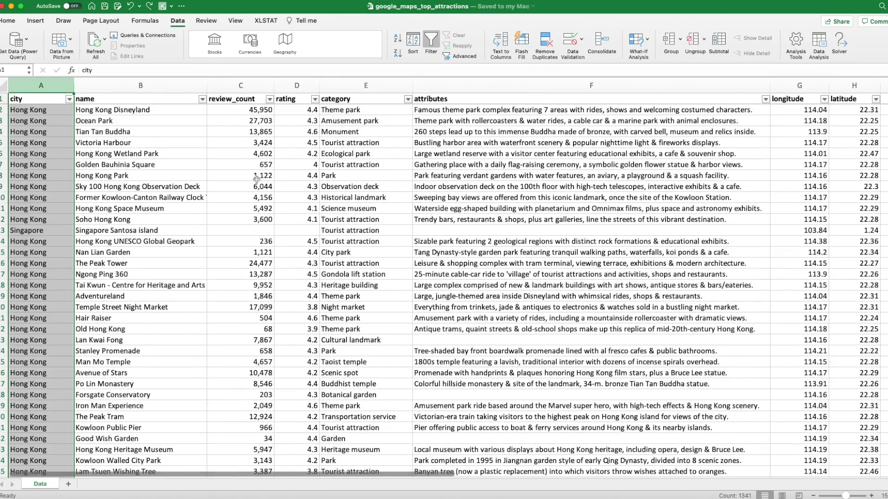
left_click(258, 232)
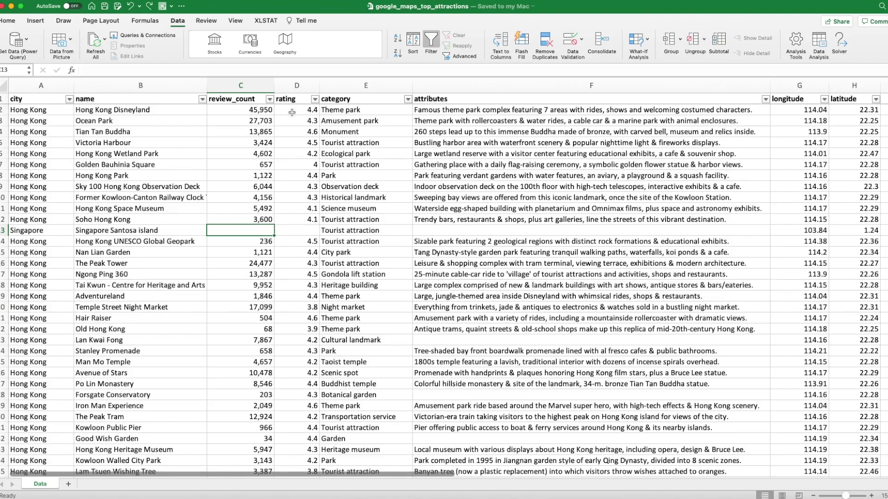
left_click(301, 100)
key("ctrl+space")
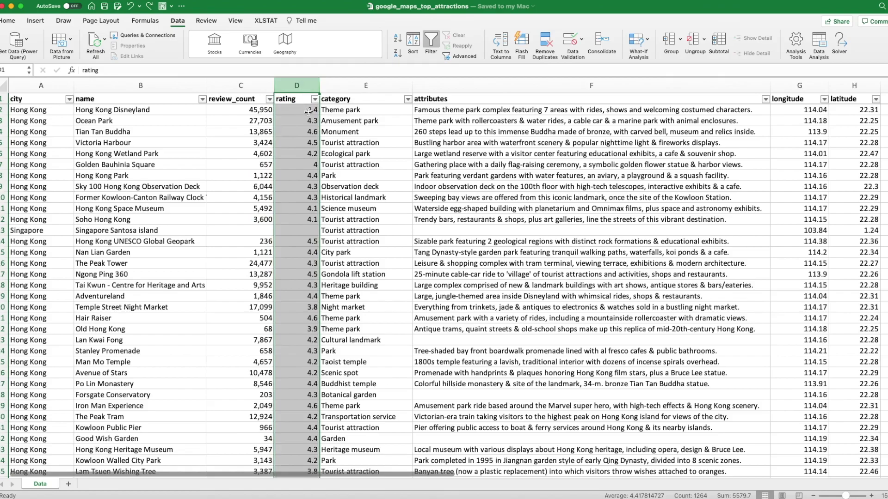
scroll(303, 190, "down", 10)
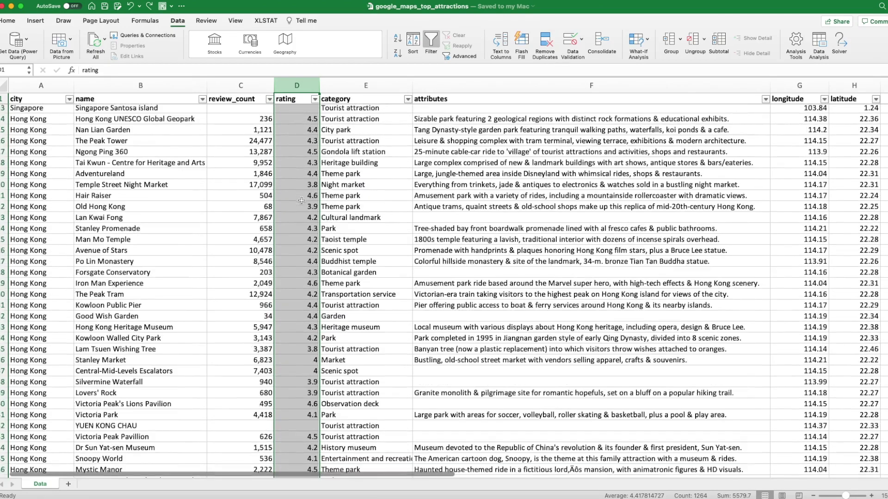
scroll(303, 211, "down", 20)
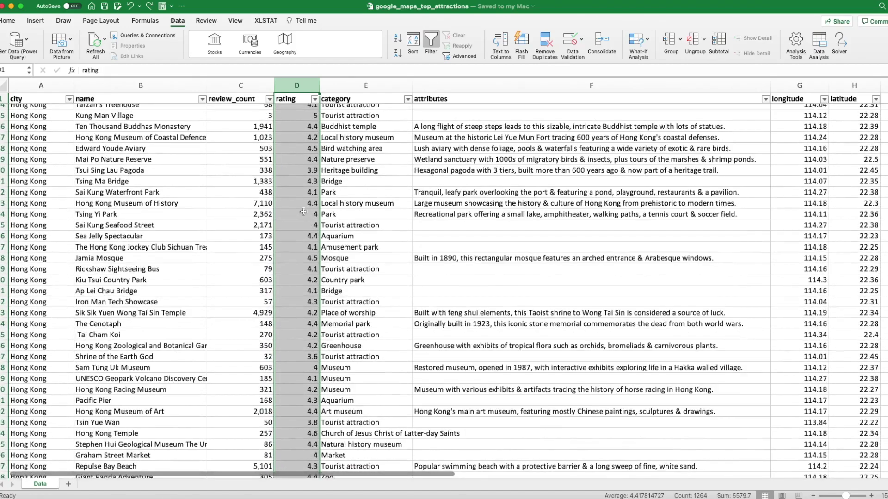
scroll(303, 211, "down", 10)
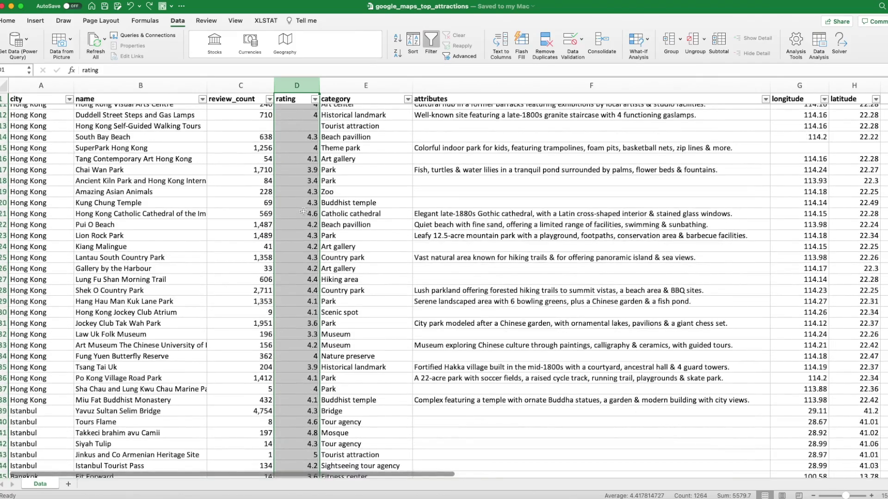
scroll(303, 211, "up", 9)
scroll(303, 211, "up", 20)
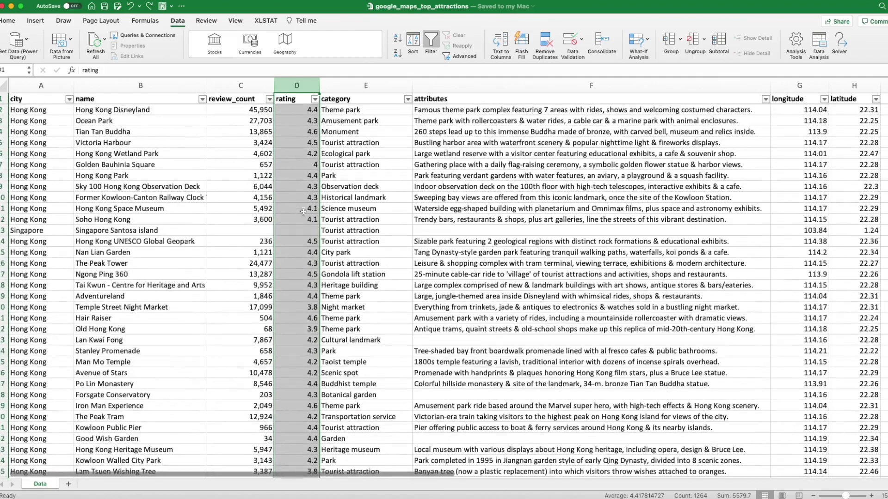
Step: Inspect the category column, the Soho Hong Kong description and the review_count column summary
left_click(389, 82)
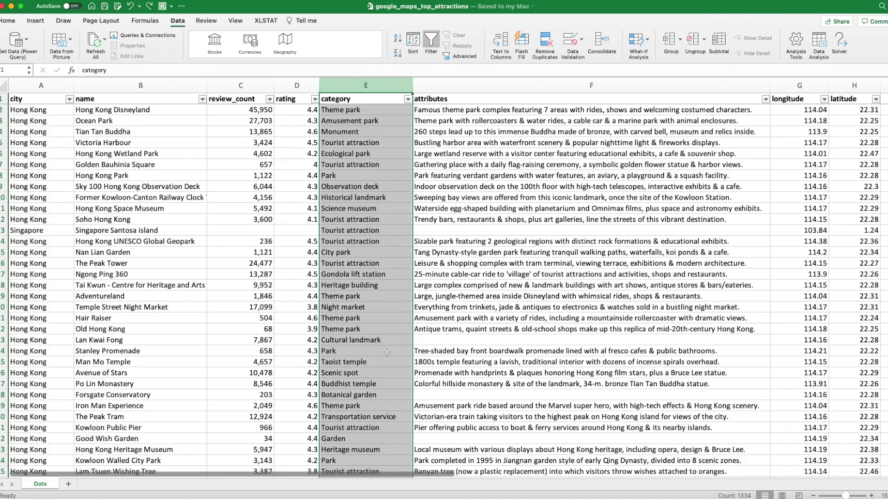
scroll(390, 341, "down", 1)
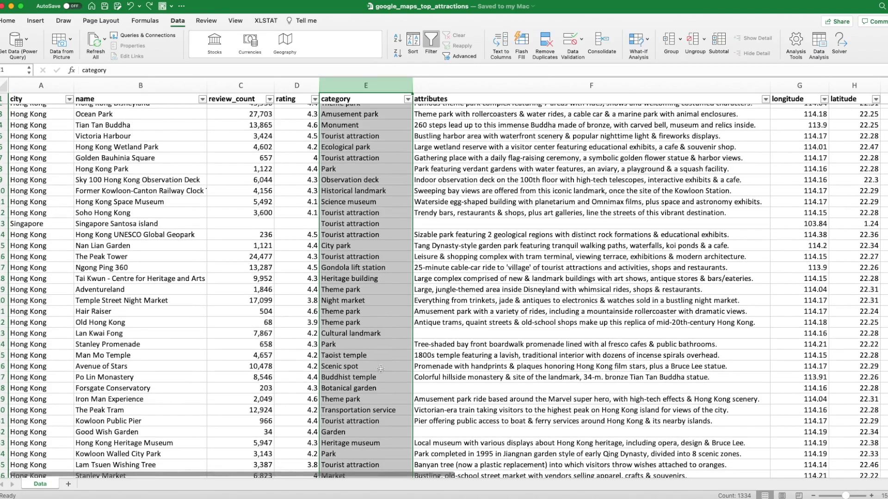
scroll(493, 321, "up", 1)
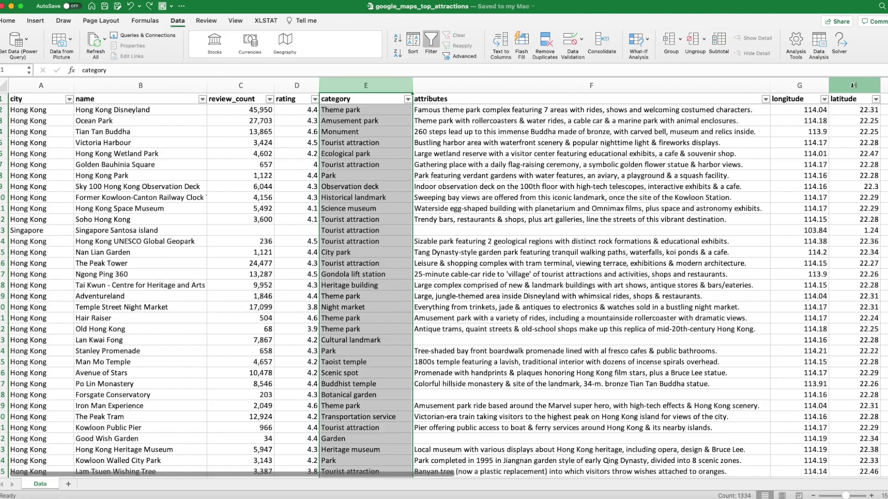
left_click(659, 196)
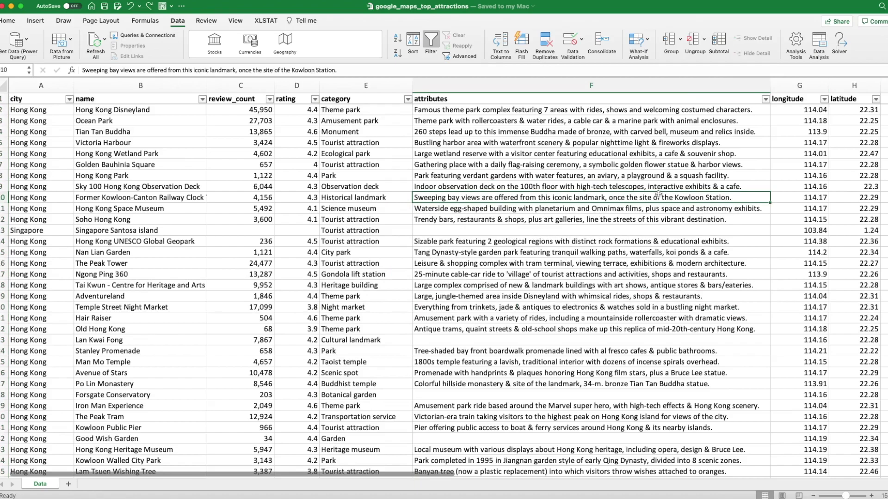
left_click(483, 218)
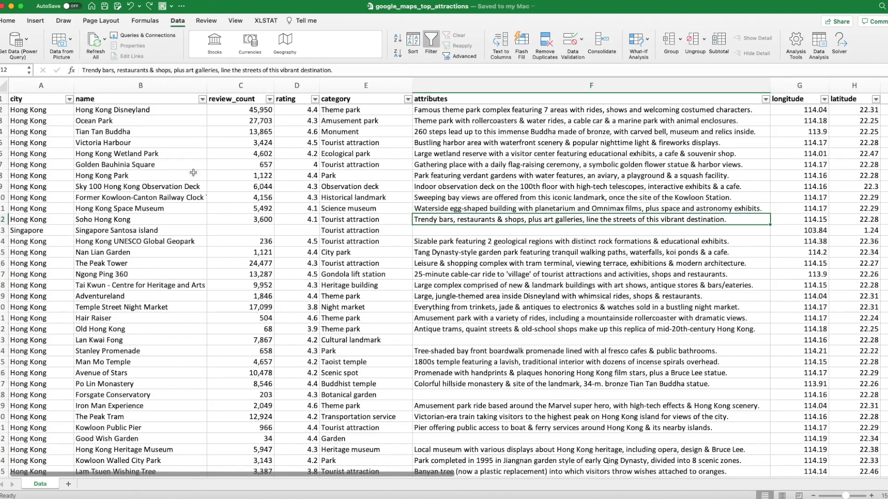
left_click(240, 85)
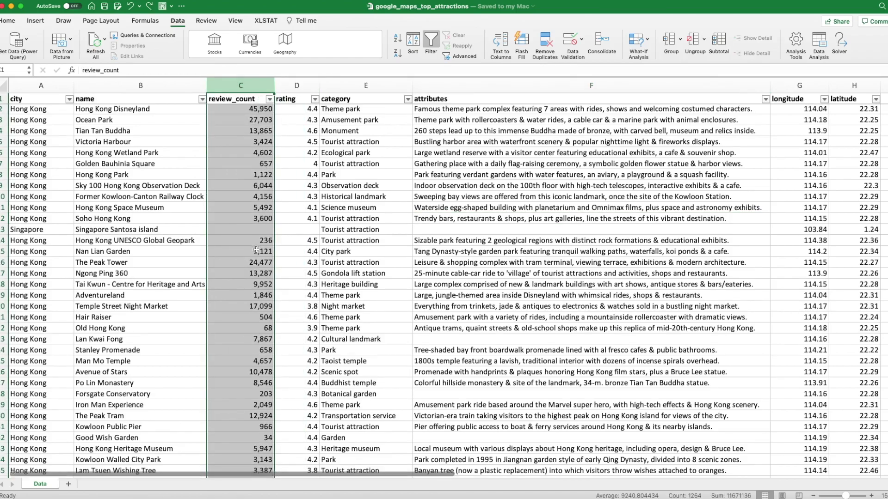
scroll(256, 250, "down", 4)
scroll(255, 250, "down", 4)
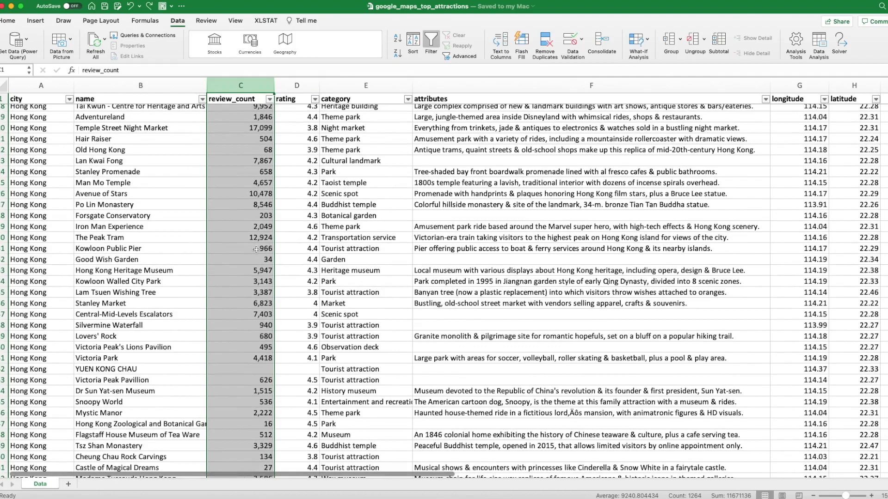
scroll(255, 250, "up", 8)
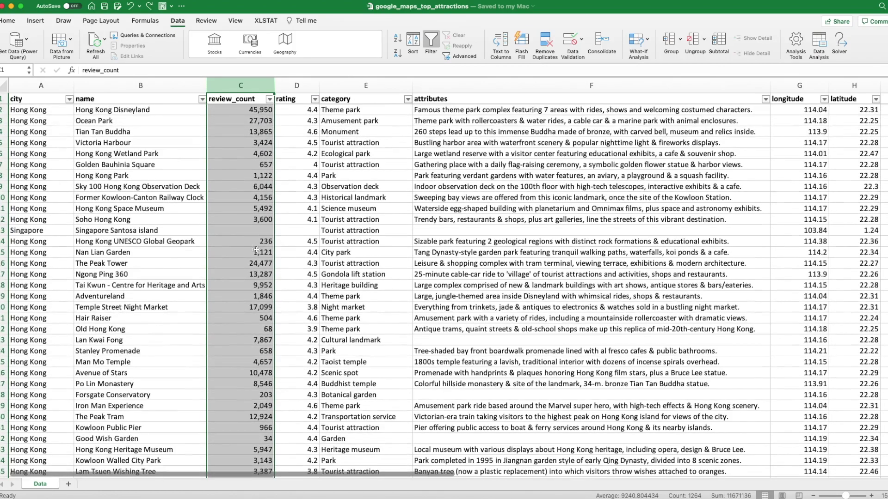
right_click(292, 86)
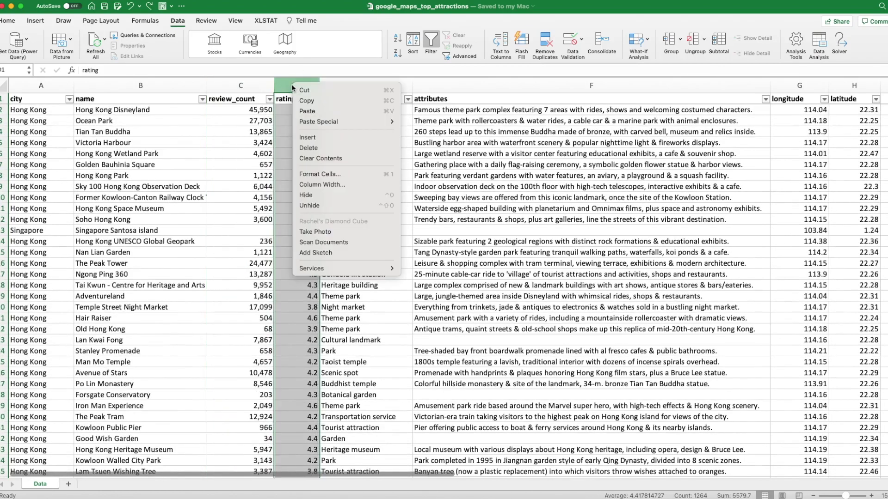
left_click(246, 113)
left_click(247, 113)
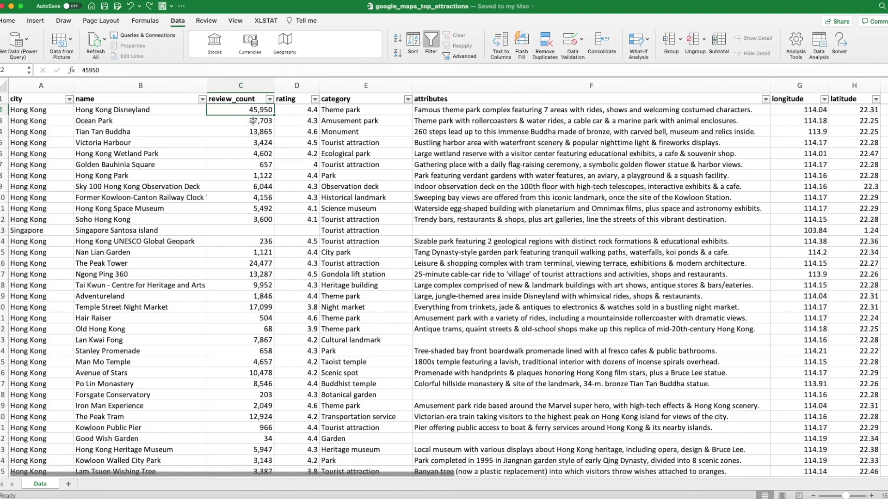
Step: Insert an empty column before rating headed 'review_count (thousands)'
left_click(295, 85)
key("super+shift+equal")
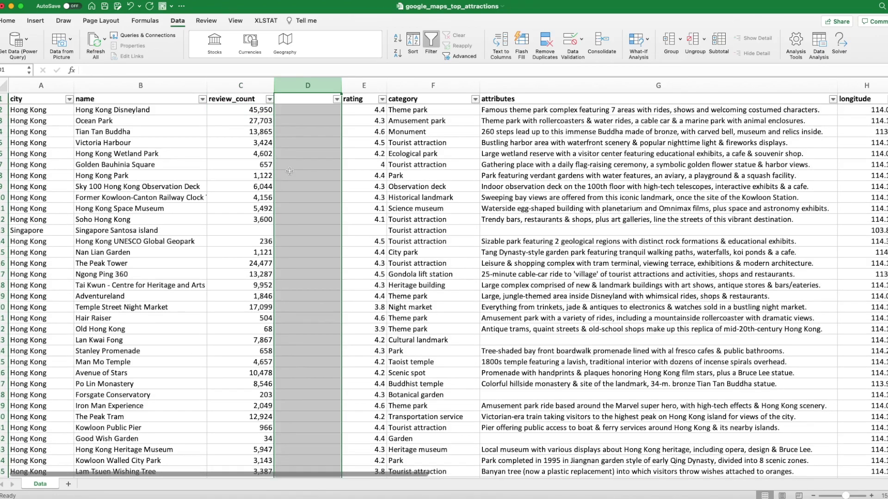
left_click(301, 99)
type("revi")
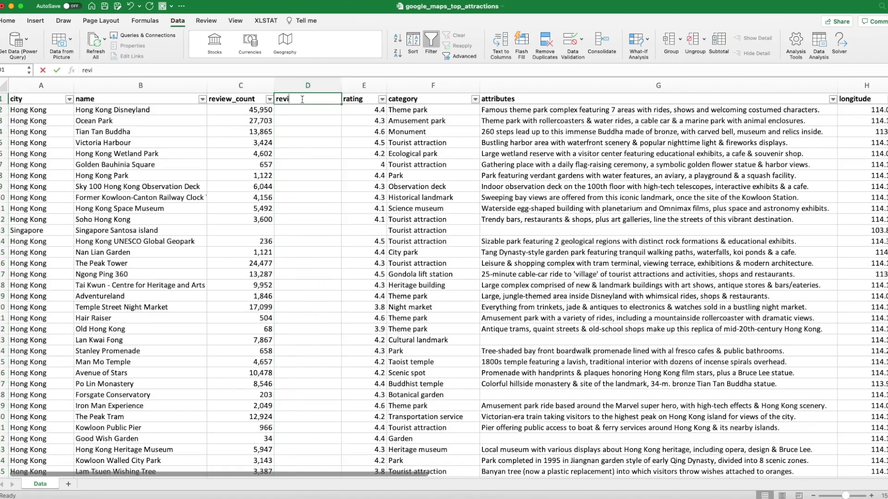
type("ew_cu")
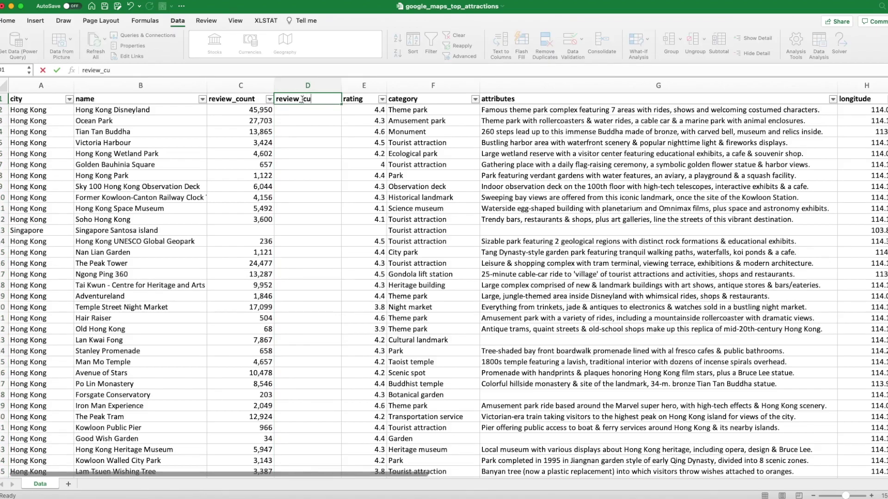
key("BackSpace")
type("ount (thousand")
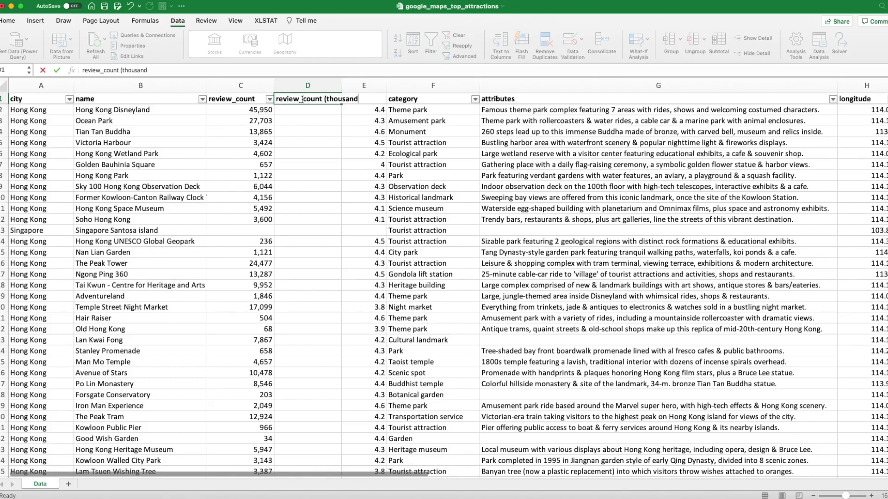
type("s)")
key("Return")
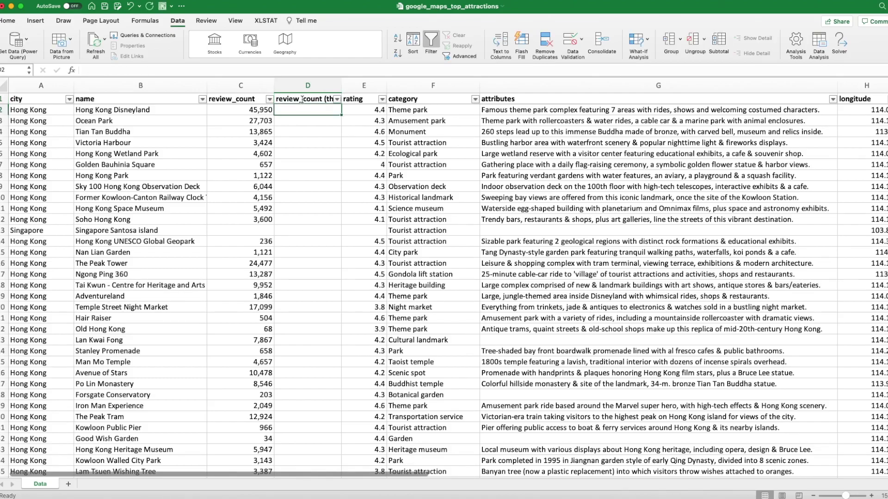
Step: Fill the new column with =C2/1000 down to every attraction
type("=")
left_click(267, 110)
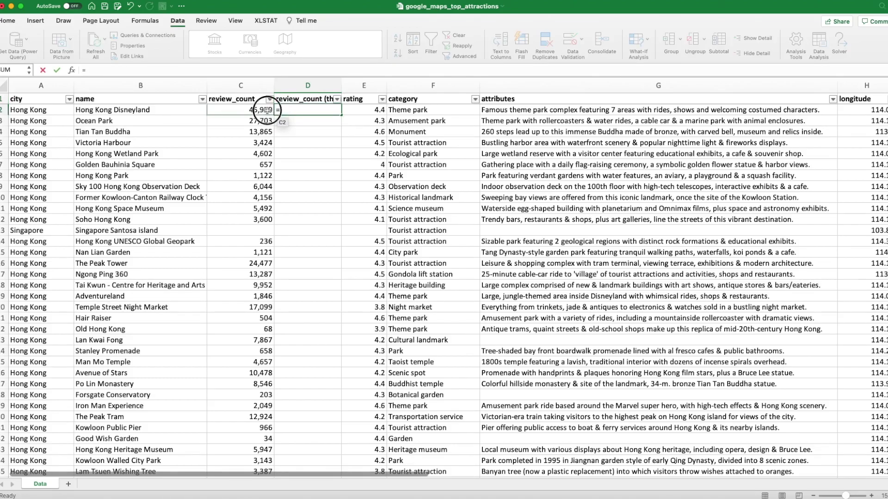
type("/1000")
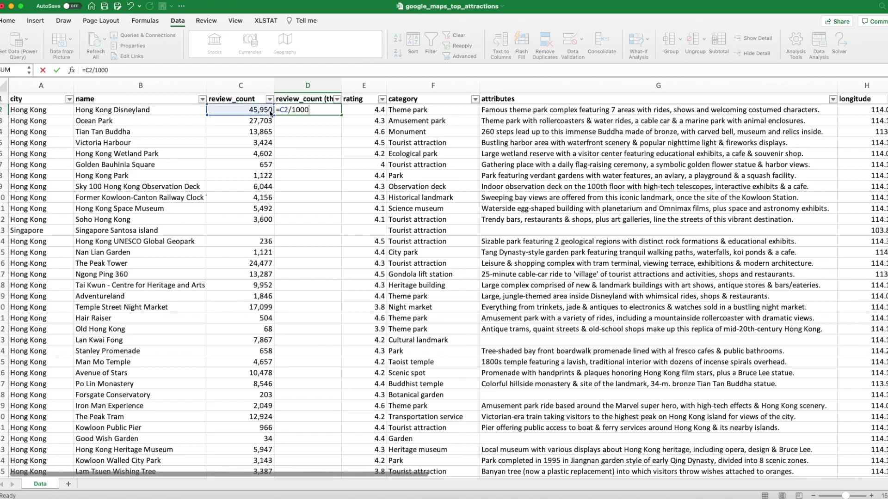
key("Return")
left_click(294, 108)
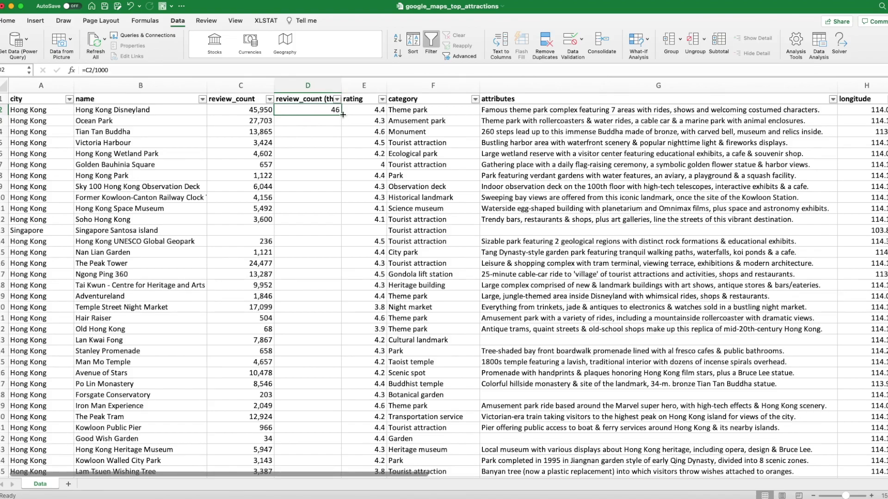
double_click(342, 114)
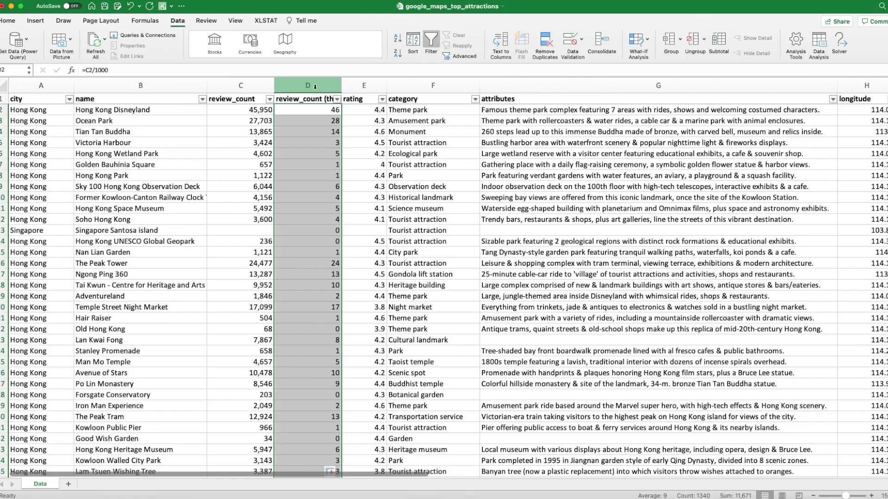
right_click(315, 86)
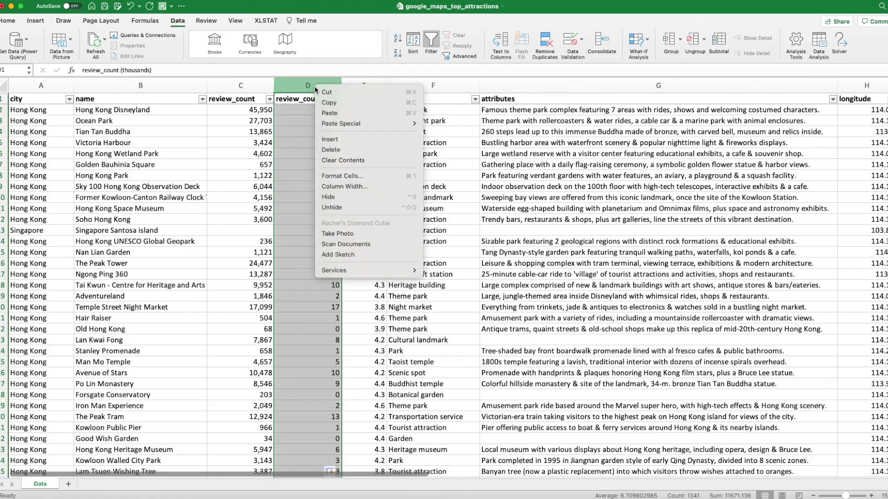
Step: Format column D as Number with 2 decimal places, e.g. 45.95 for Hong Kong Disneyland
left_click(359, 176)
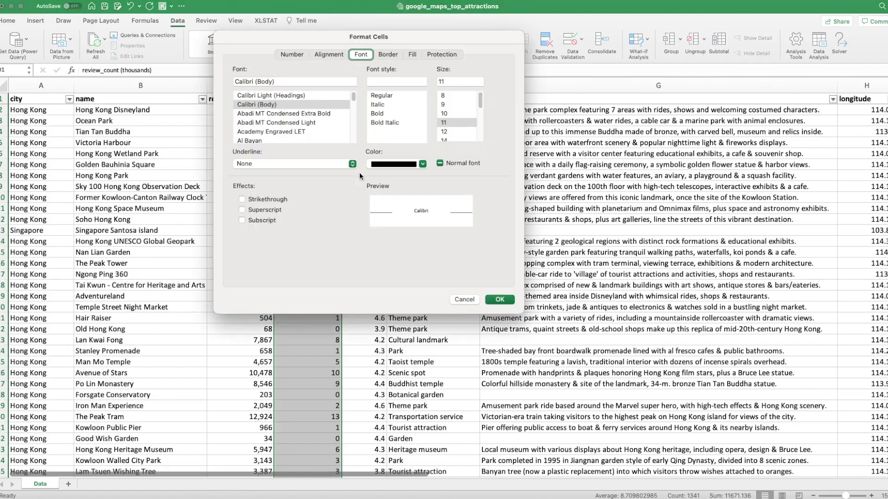
left_click(300, 54)
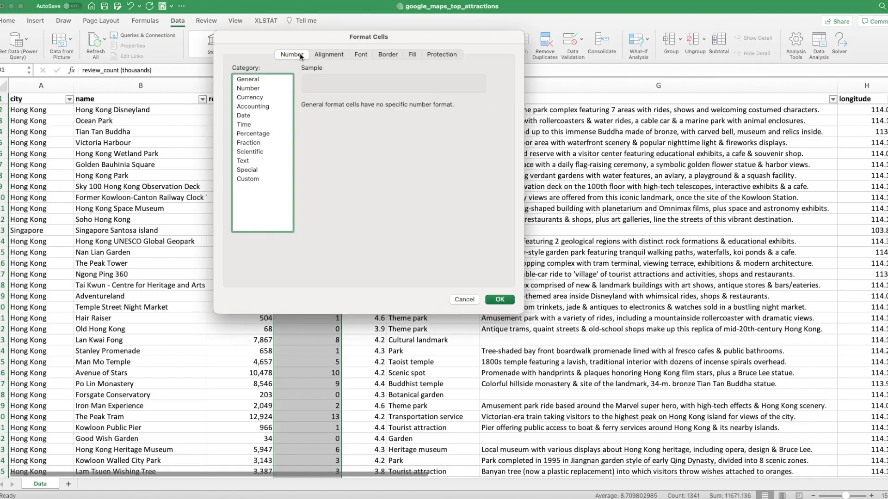
left_click(275, 89)
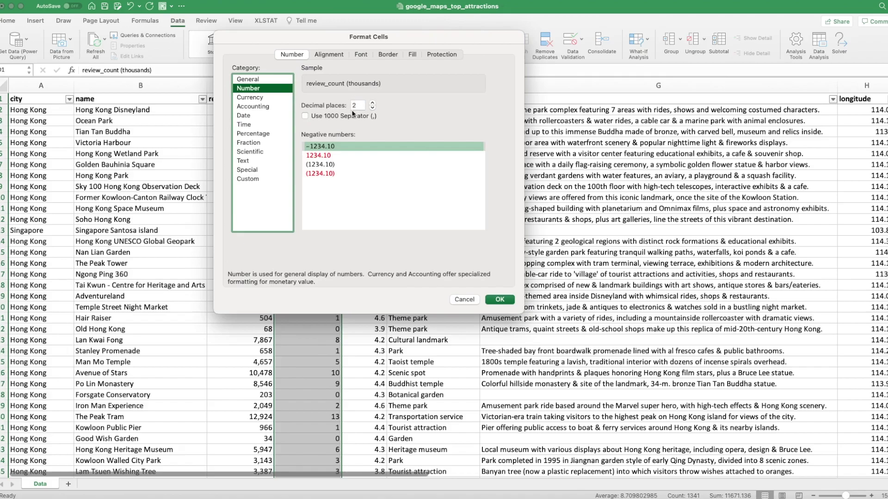
left_click(509, 301)
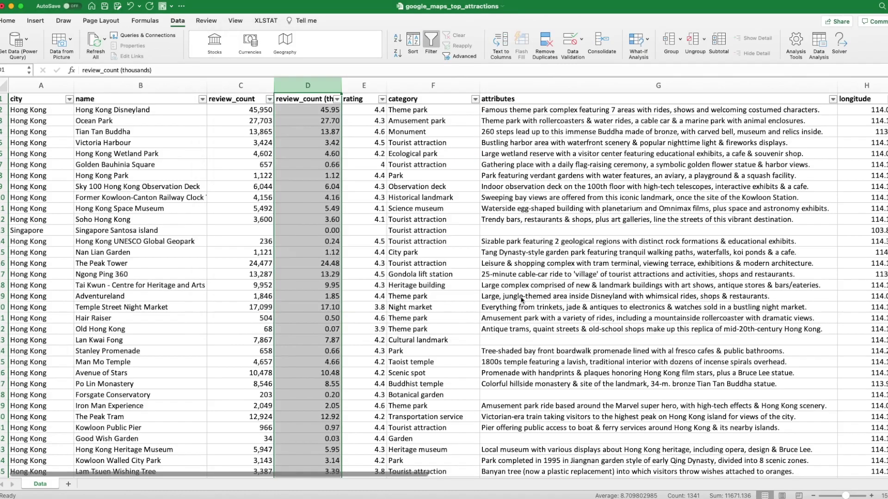
left_click(423, 176)
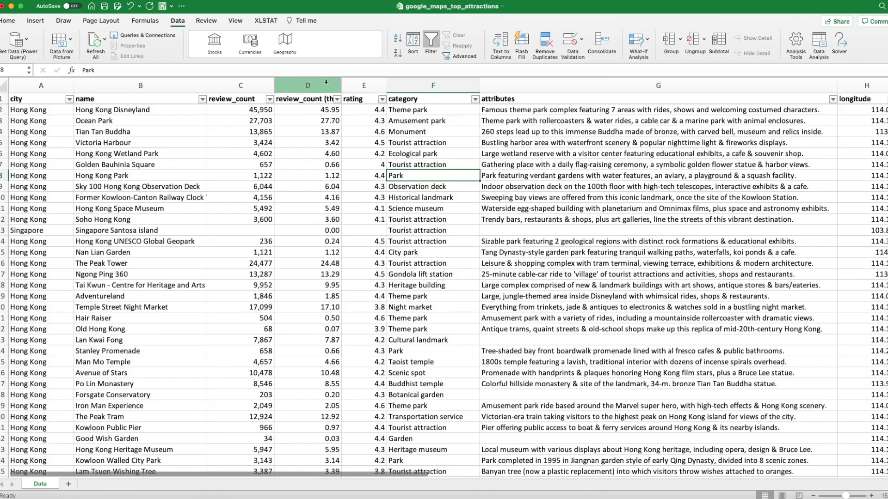
left_click(326, 82)
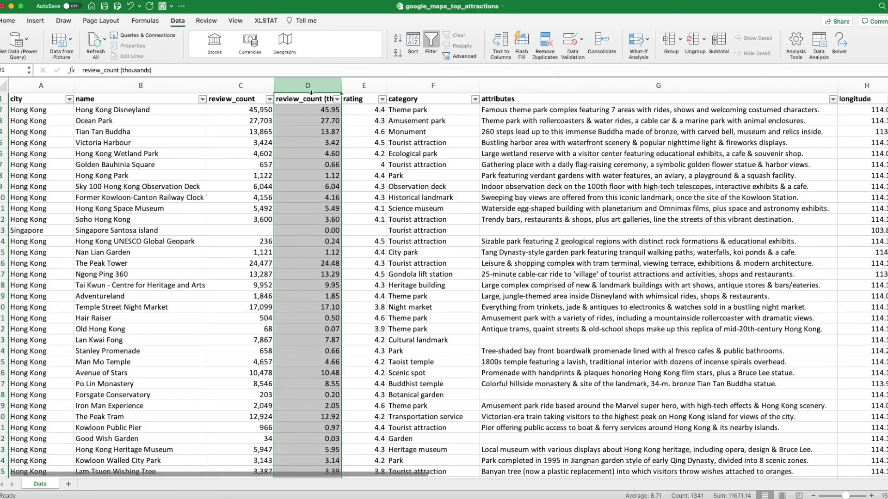
left_click(57, 85)
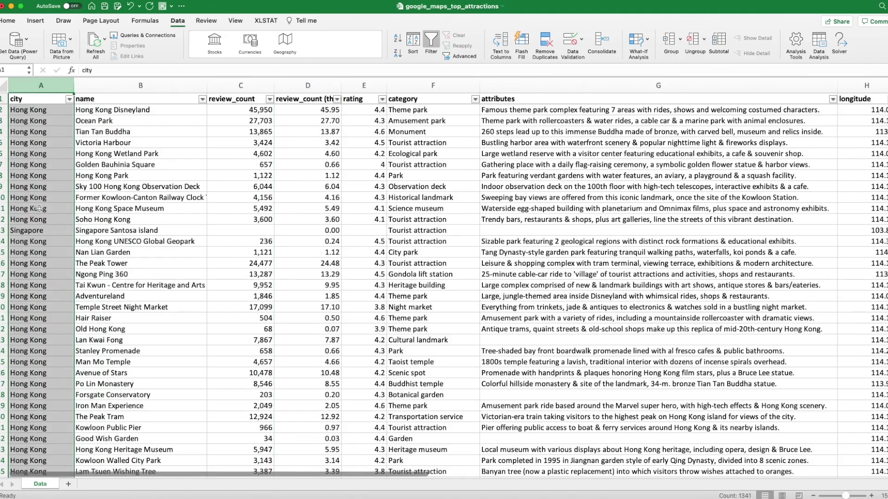
scroll(43, 296, "down", 2)
scroll(43, 296, "up", 2)
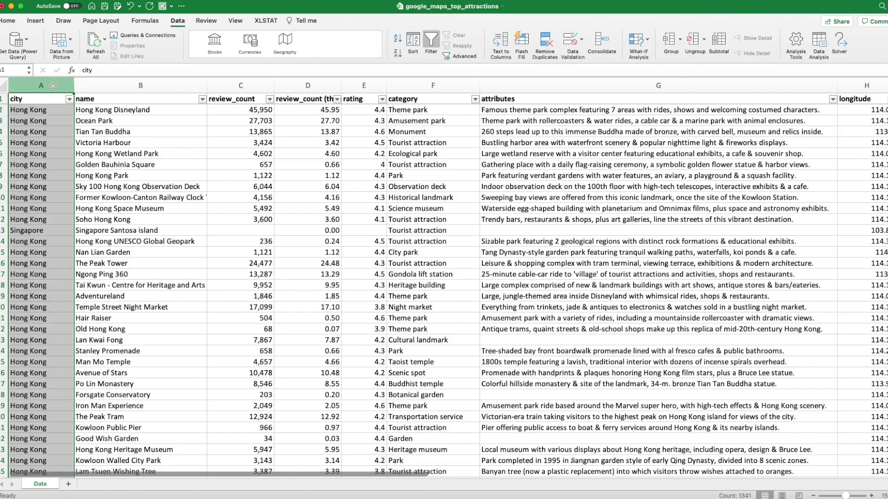
left_click_drag(53, 86, 54, 85)
left_click(334, 85)
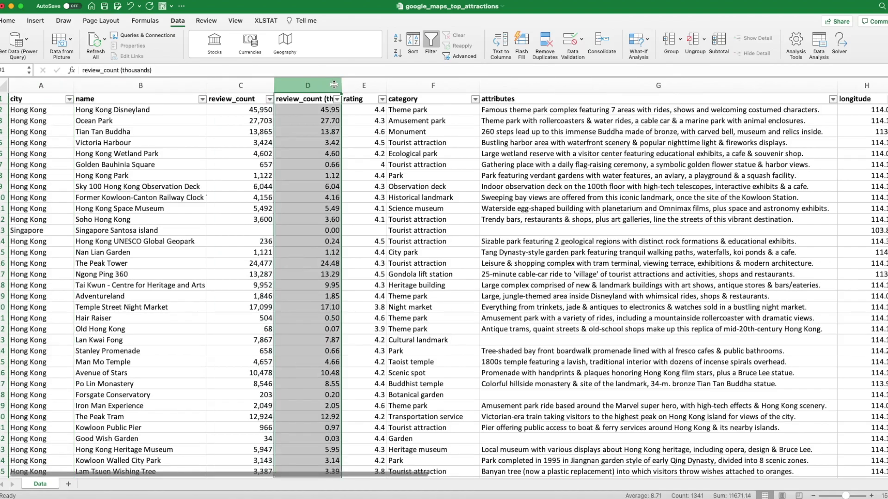
left_click(436, 132)
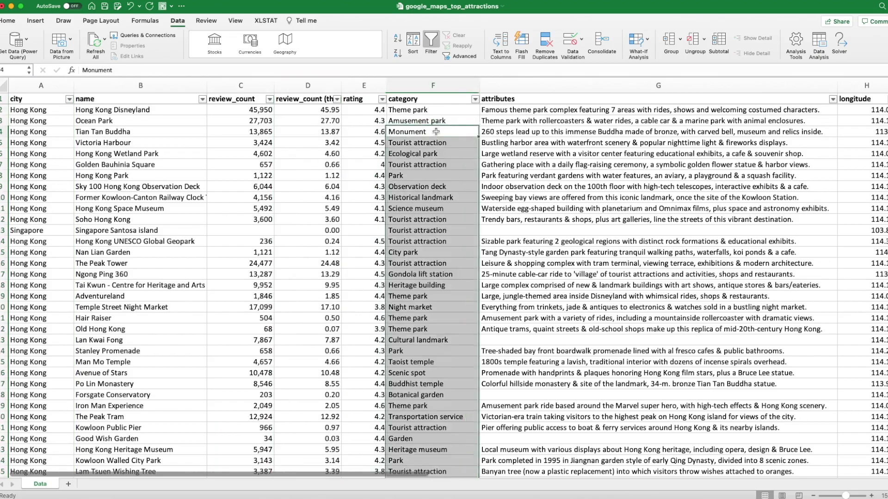
Step: Open XLSTAT's Modeling data > Linear regression dialog, change the selection mode, and move it aside
left_click(275, 22)
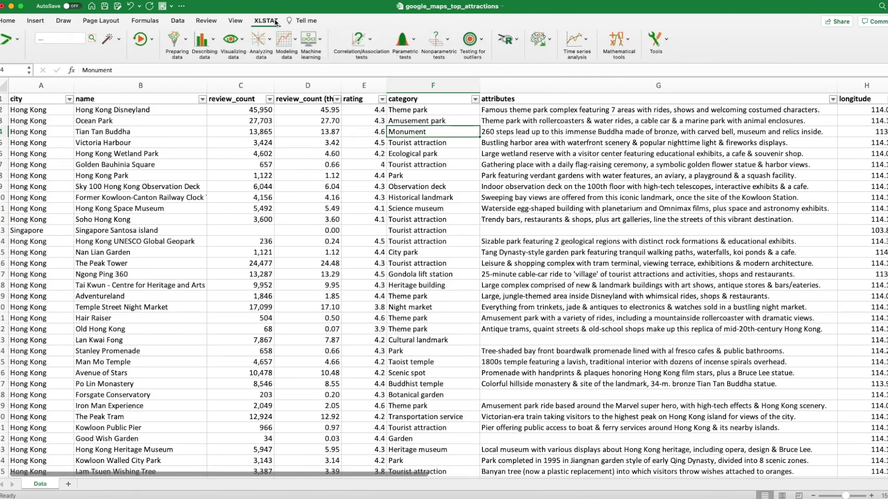
left_click(285, 40)
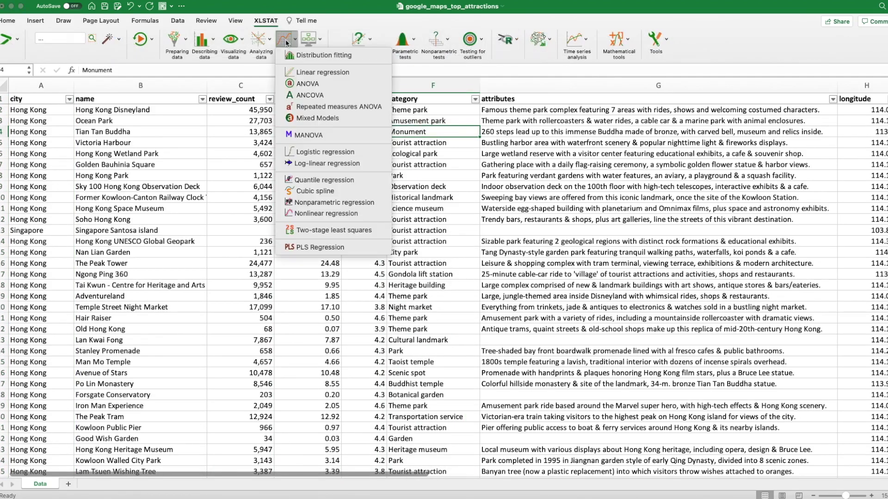
left_click(322, 72)
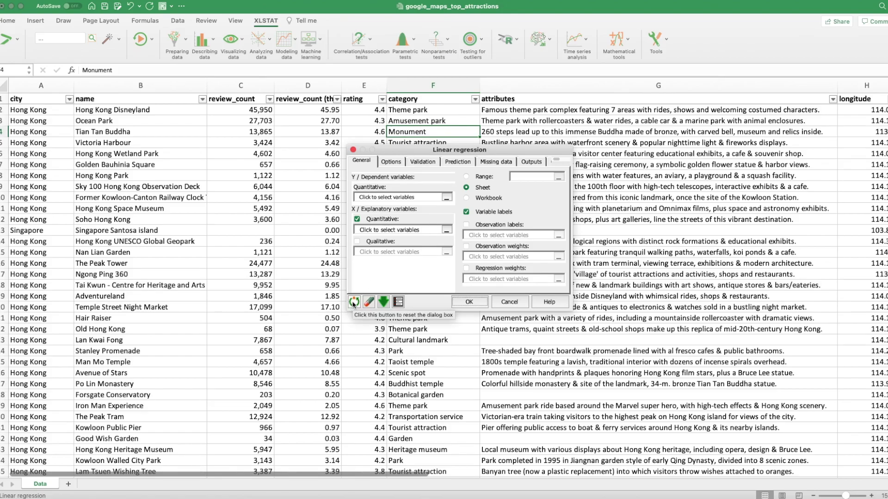
left_click(354, 302)
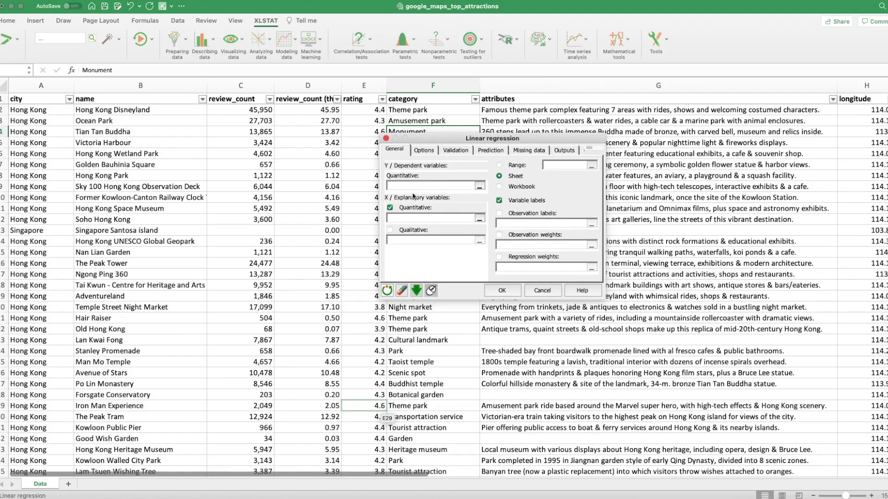
left_click(431, 291)
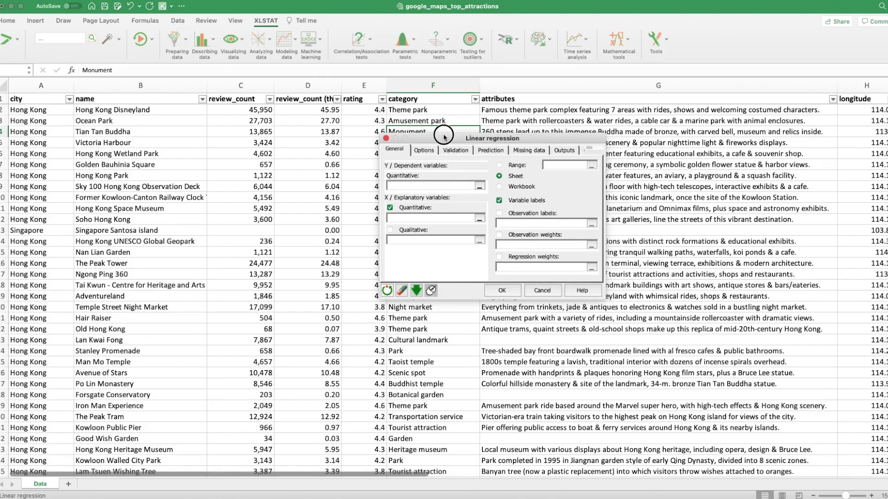
left_click_drag(446, 137, 542, 172)
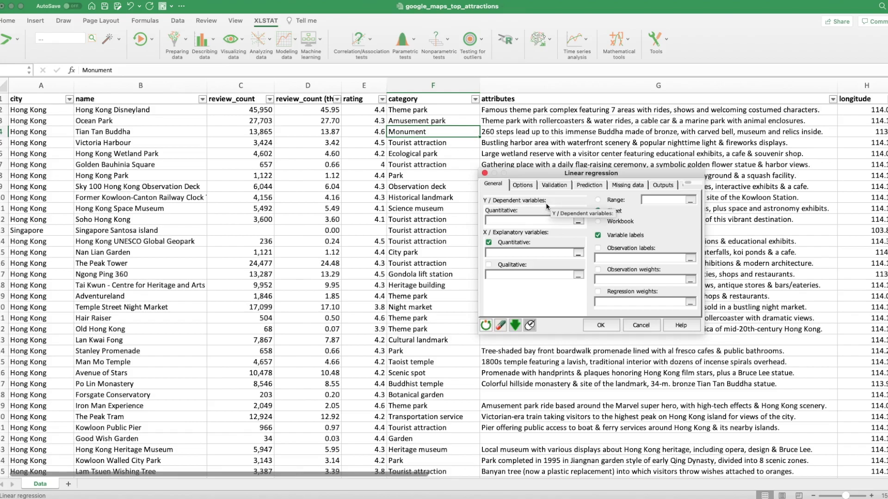
Step: Set rating as dependent, column D as quantitative and city column A as qualitative variables
left_click(363, 85)
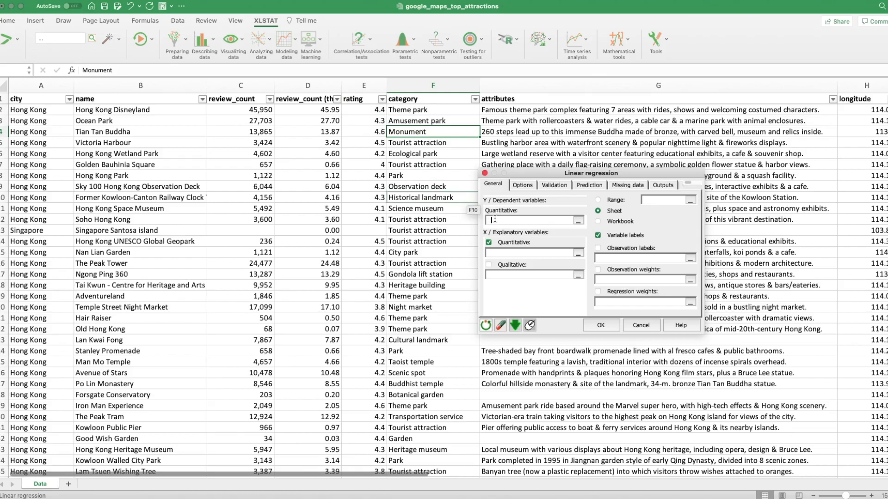
left_click(382, 104)
left_click(361, 81)
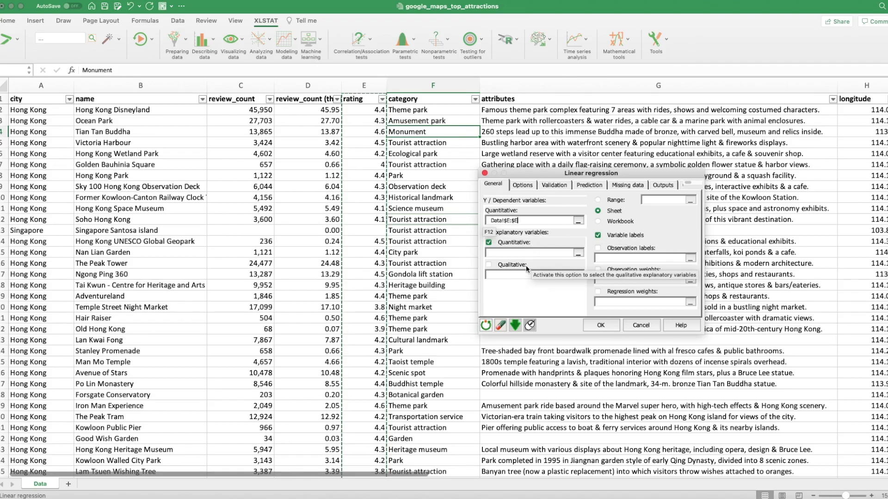
left_click(489, 265)
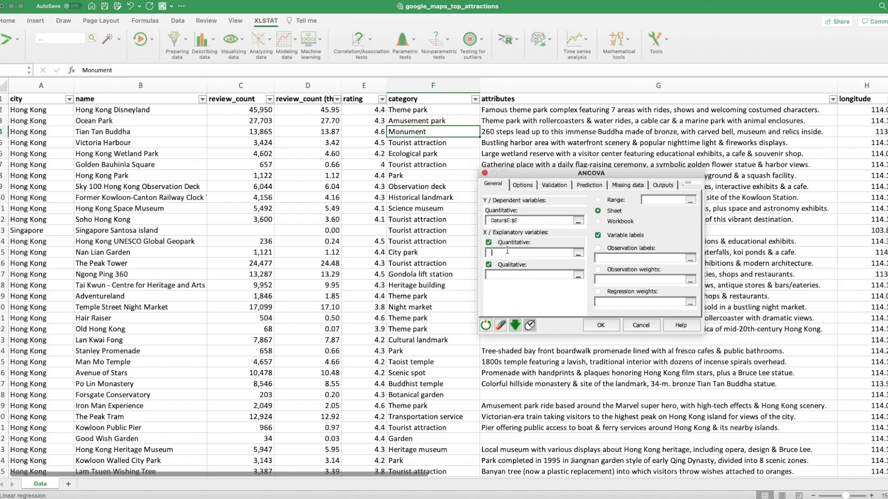
left_click(521, 250)
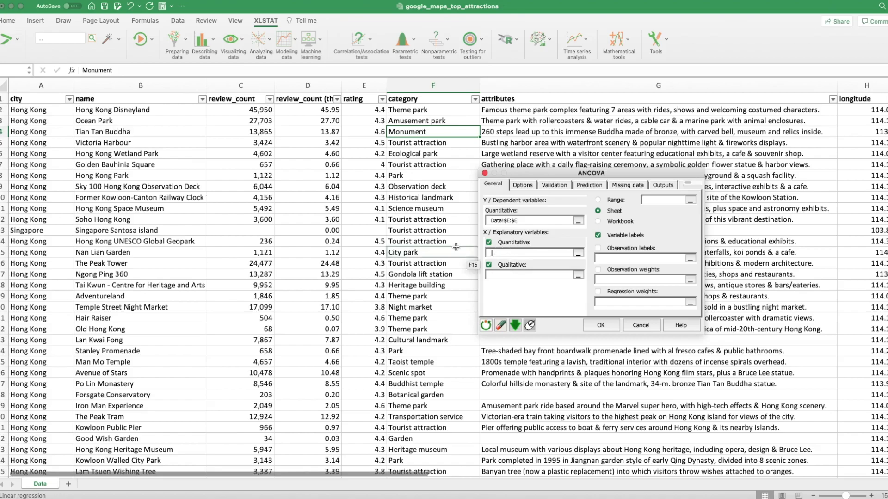
left_click(308, 85)
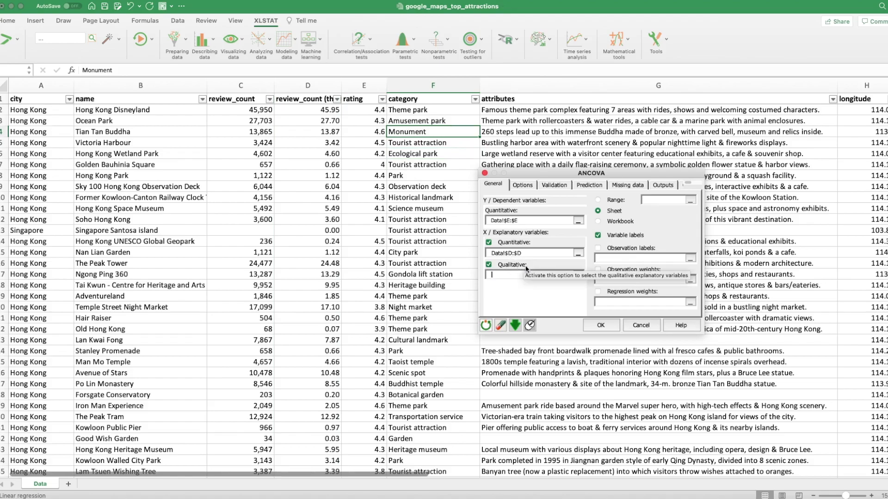
left_click(50, 88)
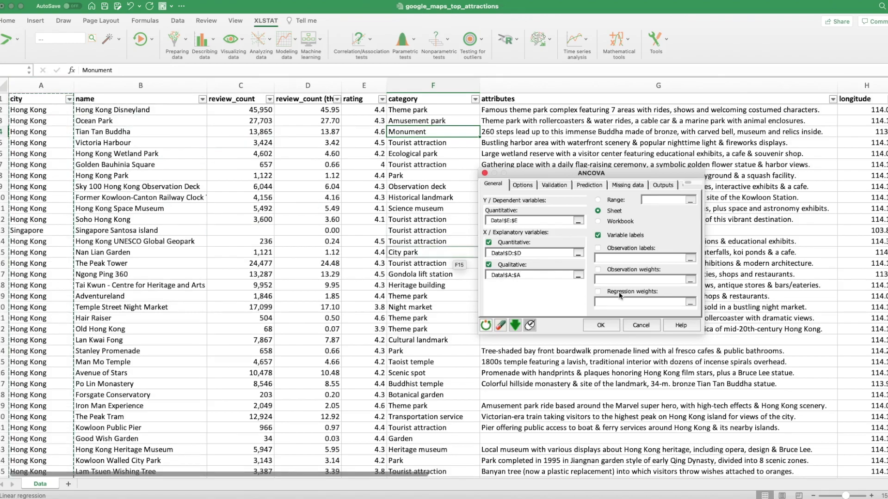
Step: Review the validation, output and other tabs, then run the ANCOVA
left_click(554, 184)
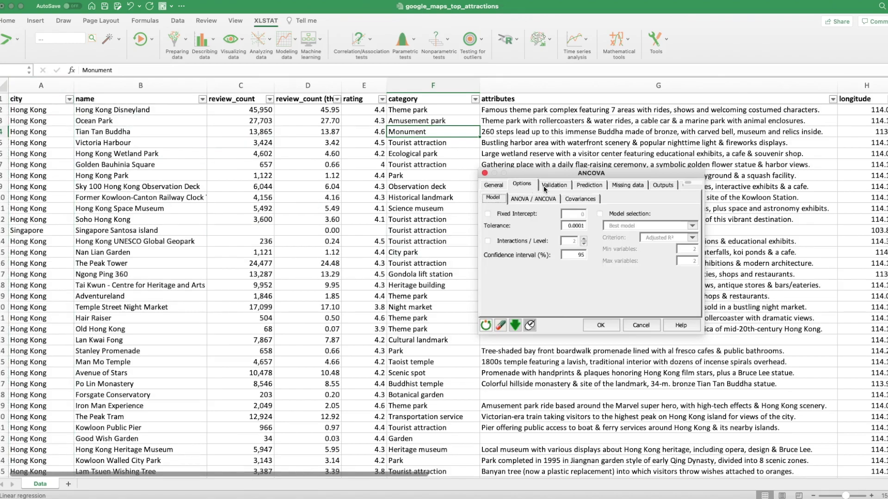
left_click(596, 185)
left_click(630, 185)
left_click(662, 185)
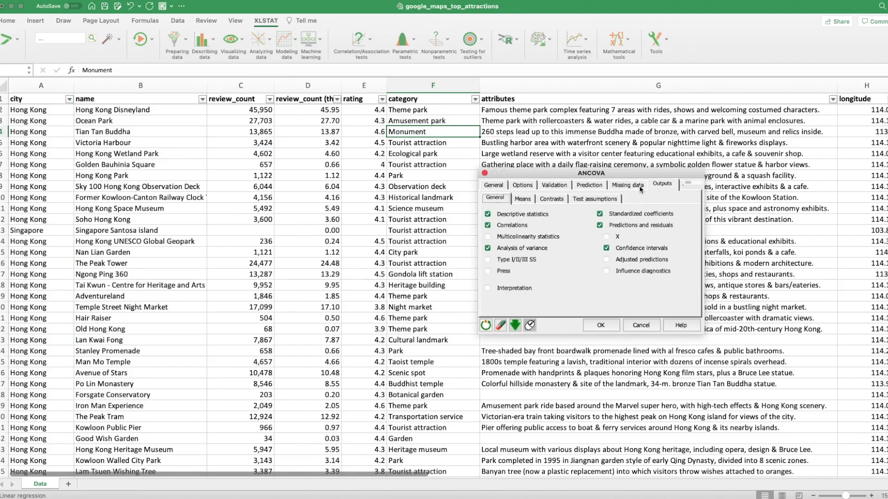
left_click(494, 185)
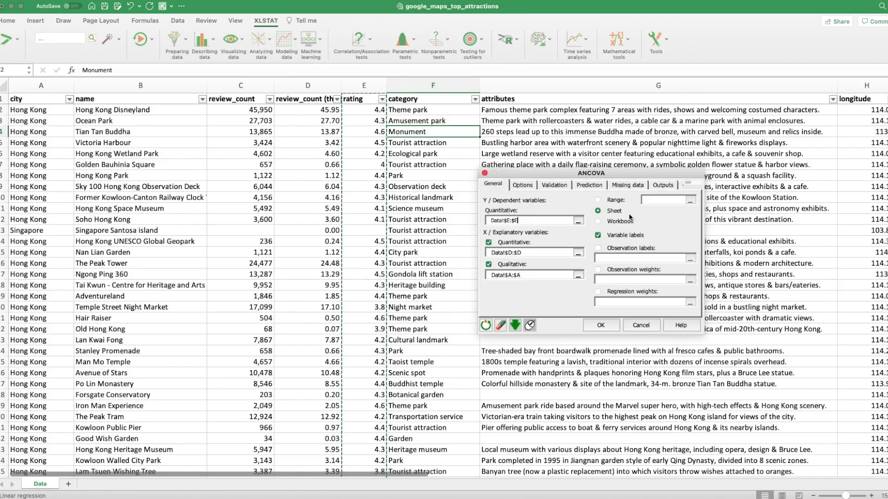
left_click(603, 324)
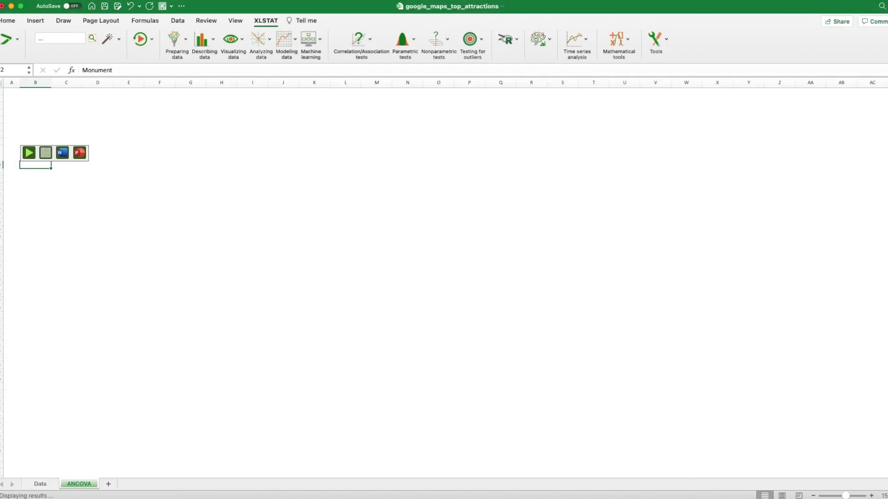
Step: Zoom in on the ANCOVA sheet, hide gridlines, and widen column B to fit variable names
left_click_drag(497, 440, 453, 232)
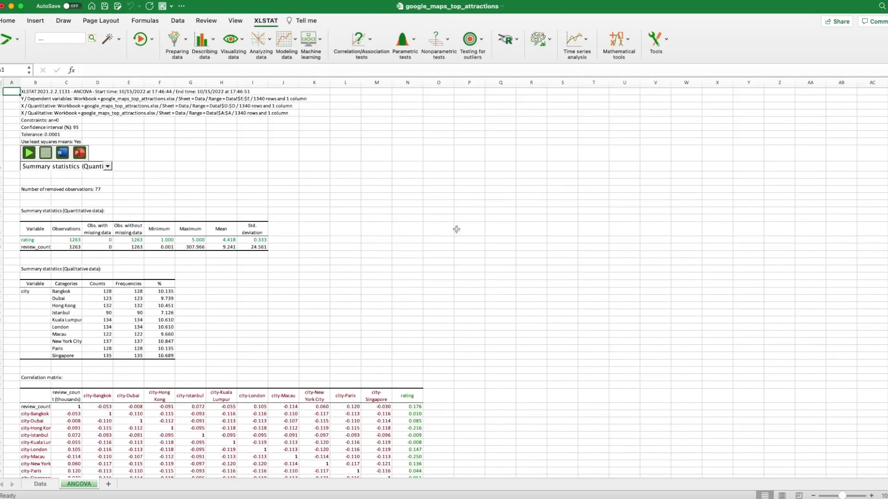
left_click(871, 495)
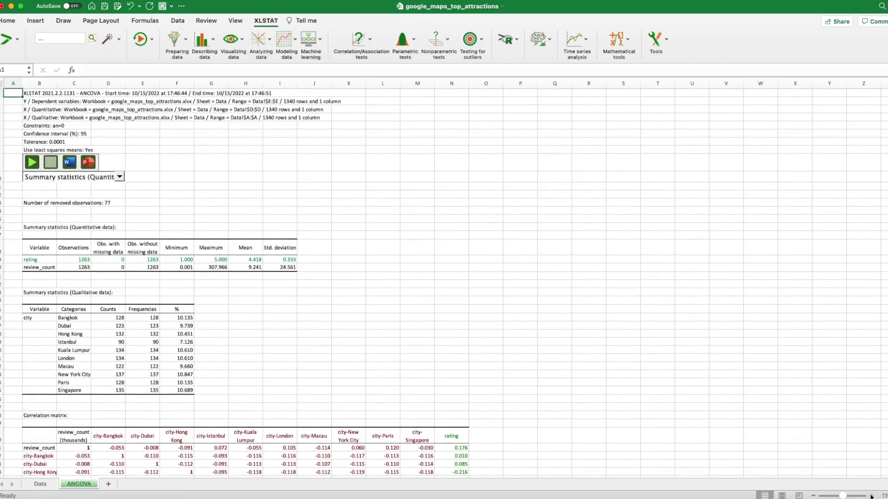
left_click(871, 495)
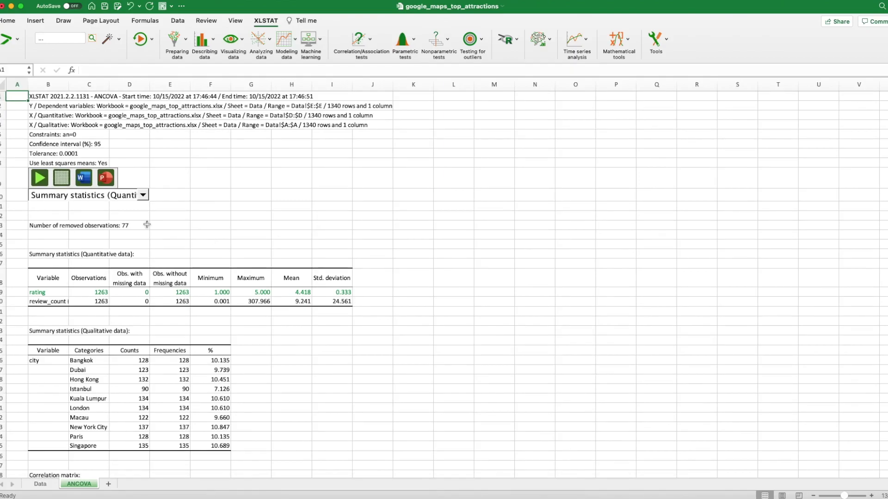
left_click(62, 179)
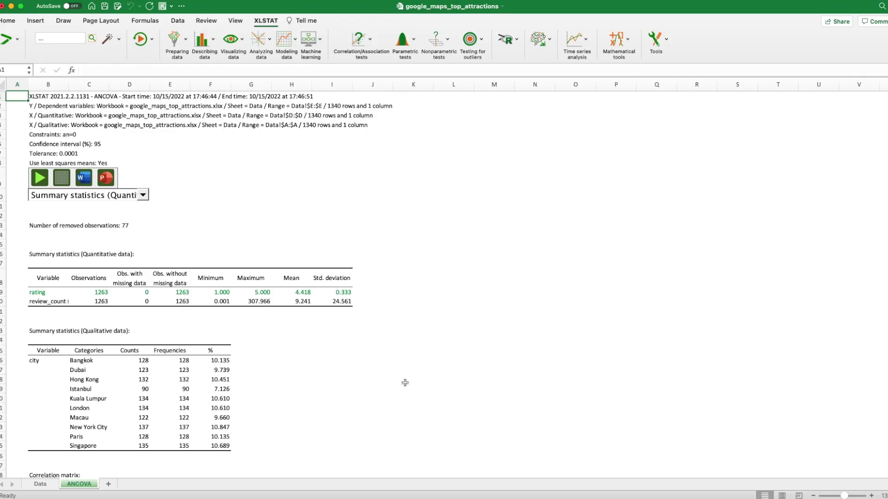
left_click_drag(68, 84, 94, 81)
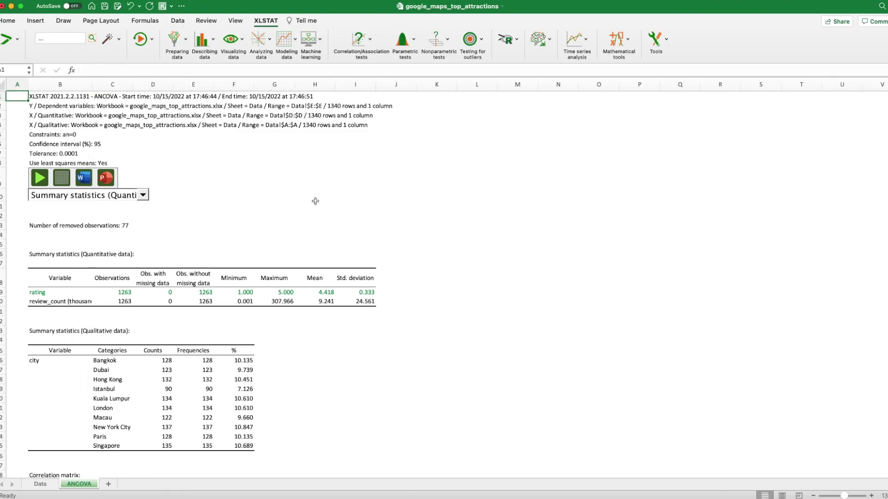
Step: Review the summary statistics for rating (mean 4.418) and review_count (thousands)
left_click(44, 292)
left_click(3, 292)
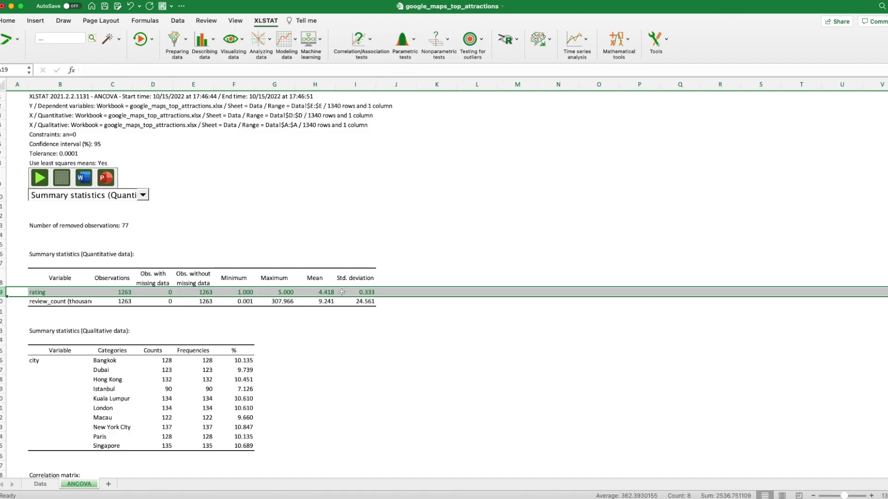
left_click(61, 302)
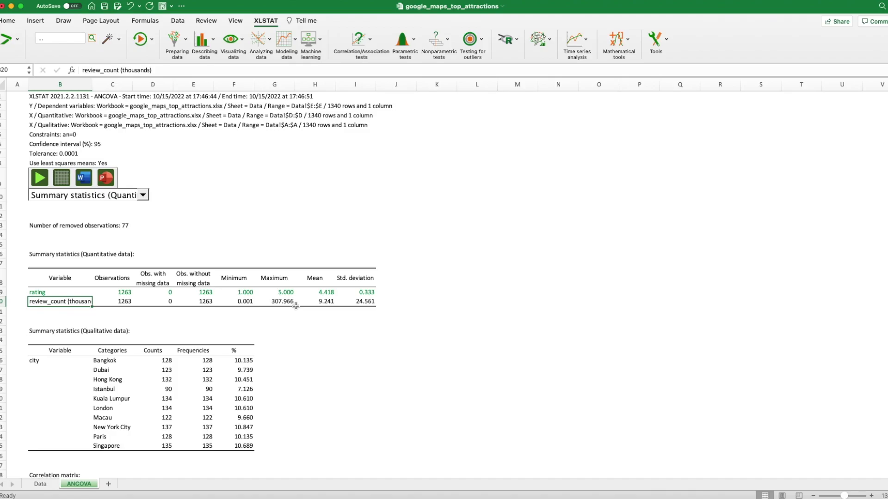
left_click(323, 302)
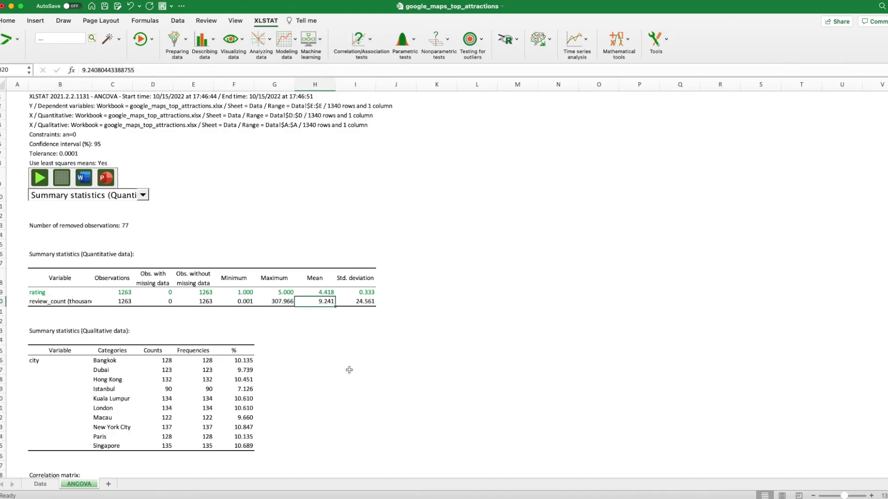
scroll(347, 372, "down", 5)
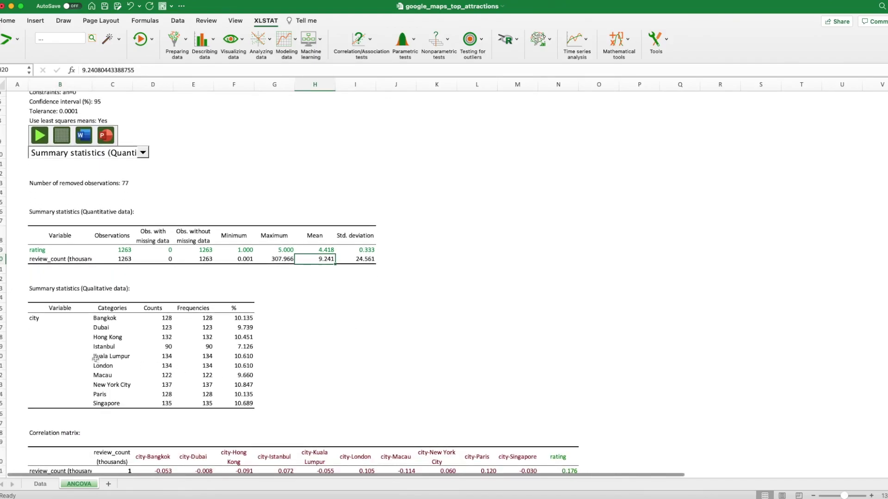
scroll(57, 340, "down", 2)
Step: Go through the city categories' frequencies, including New York City
left_click(36, 299)
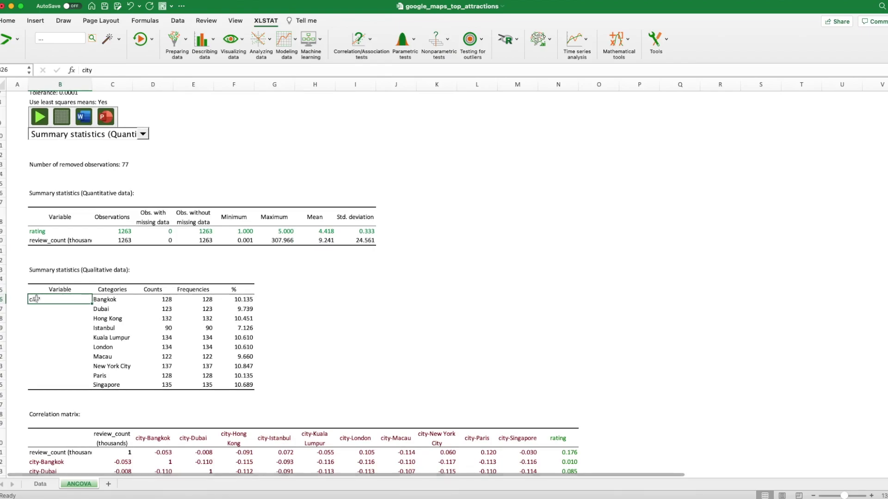
left_click(112, 299)
left_click(112, 309)
left_click(112, 327)
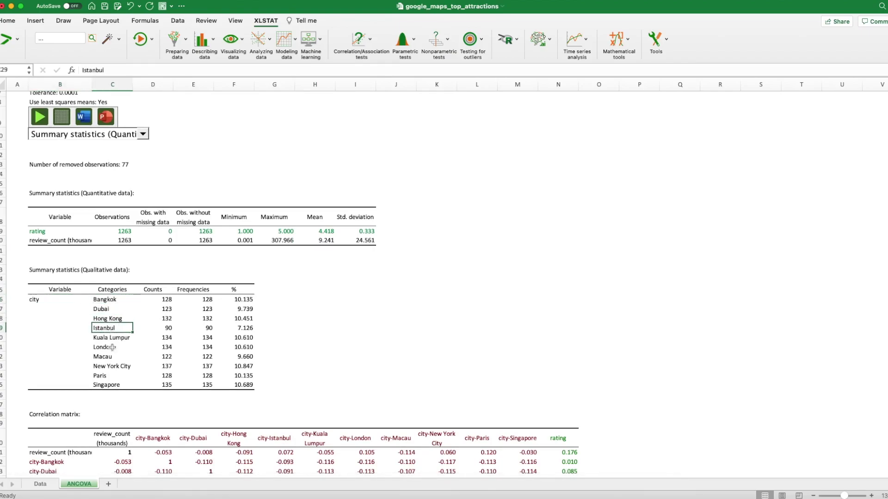
left_click(112, 347)
left_click(112, 366)
left_click(111, 375)
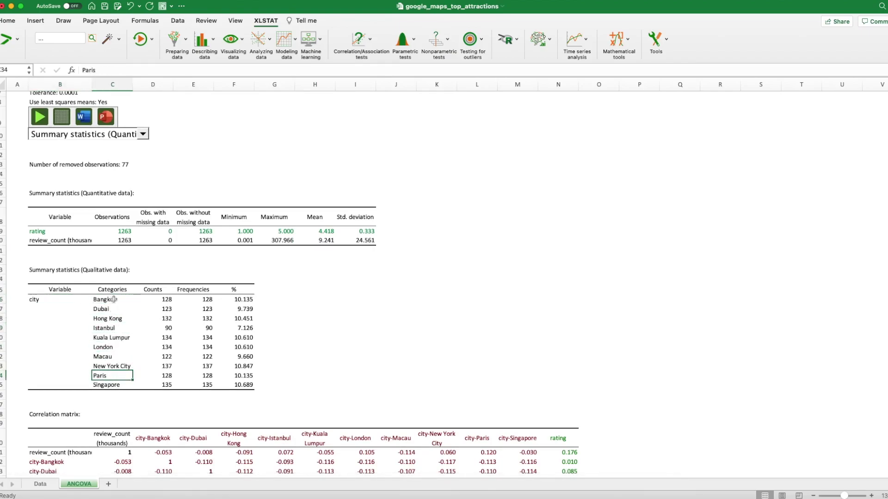
left_click(247, 367)
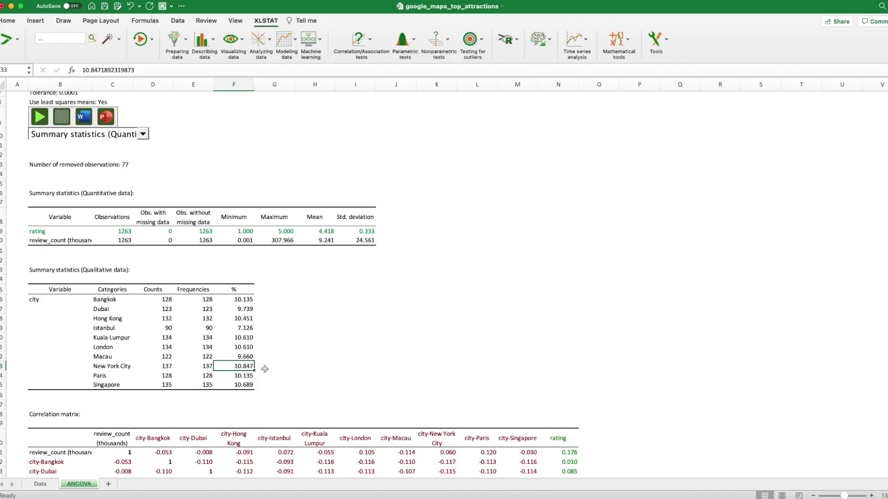
scroll(264, 368, "down", 5)
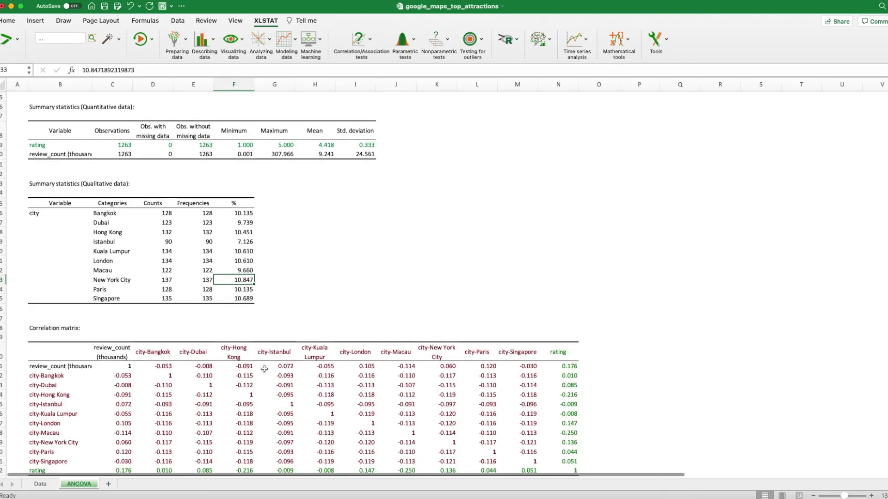
Step: Scroll to the goodness-of-fit table and check the model's R² of 0.158
scroll(264, 369, "down", 10)
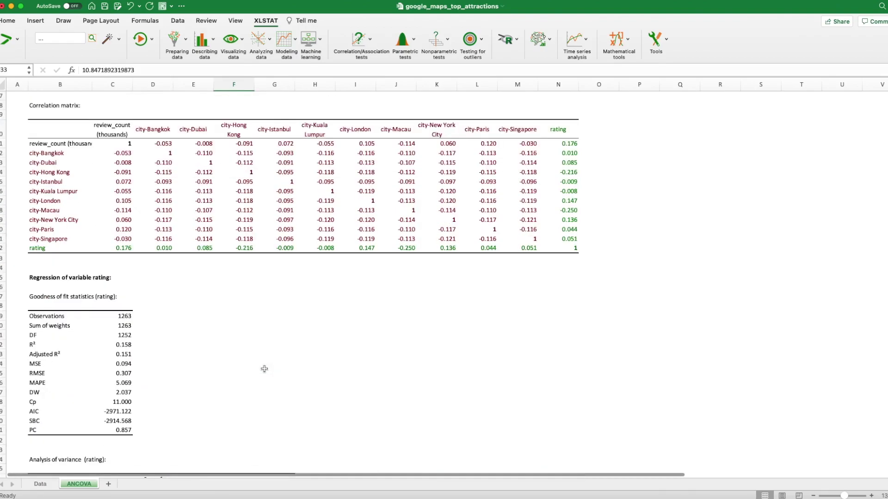
scroll(265, 368, "down", 5)
left_click(47, 250)
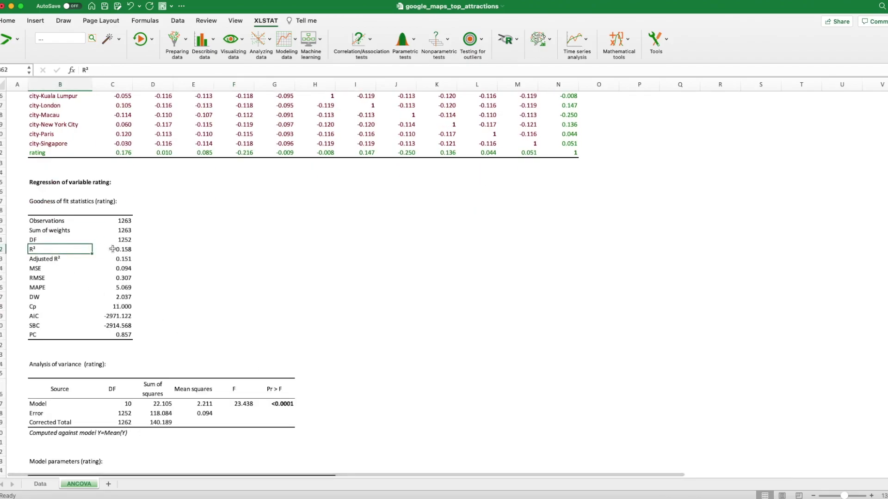
left_click(112, 249)
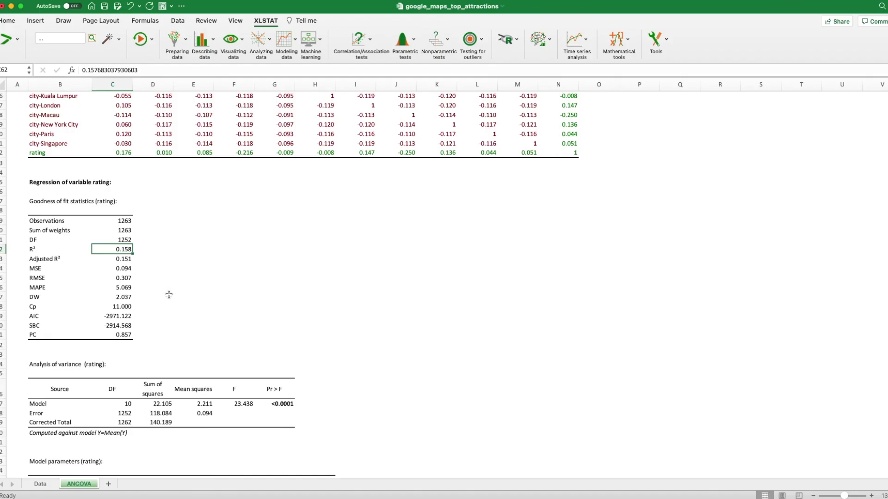
scroll(169, 293, "down", 2)
scroll(168, 294, "down", 3)
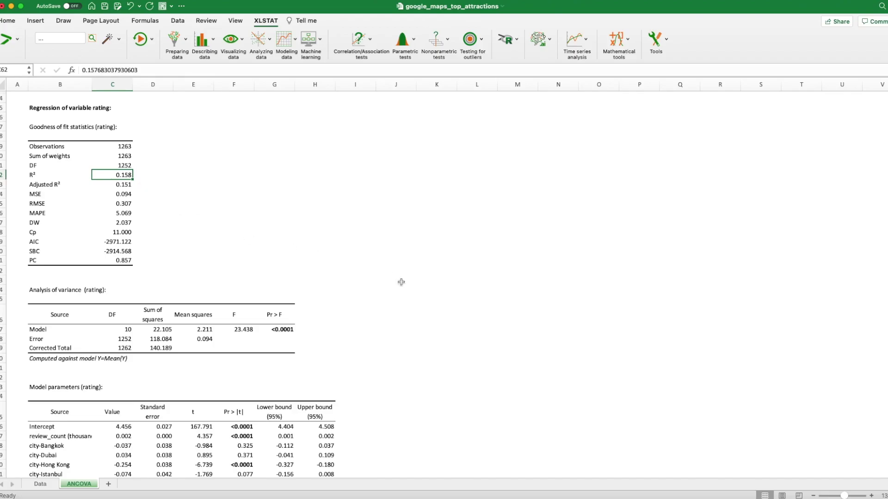
scroll(400, 282, "down", 5)
Step: Check the model's Pr > F, then scroll to the rating equation and standardized coefficients
scroll(401, 282, "down", 5)
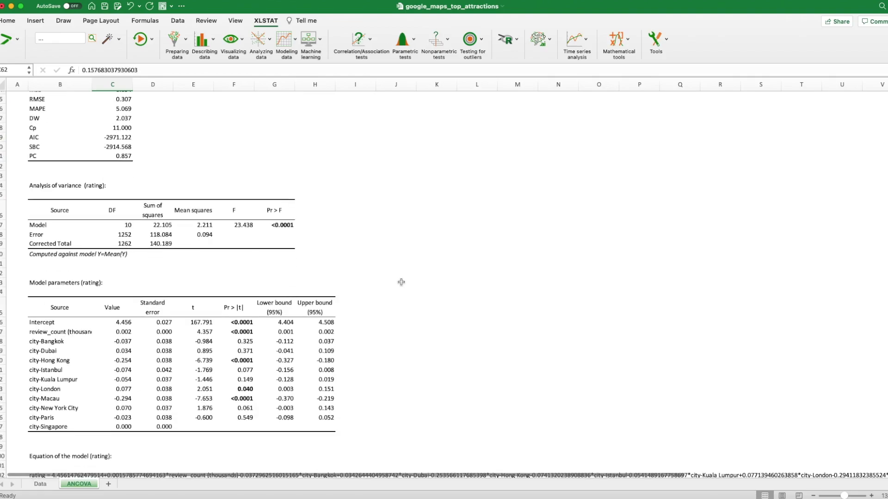
left_click(275, 225)
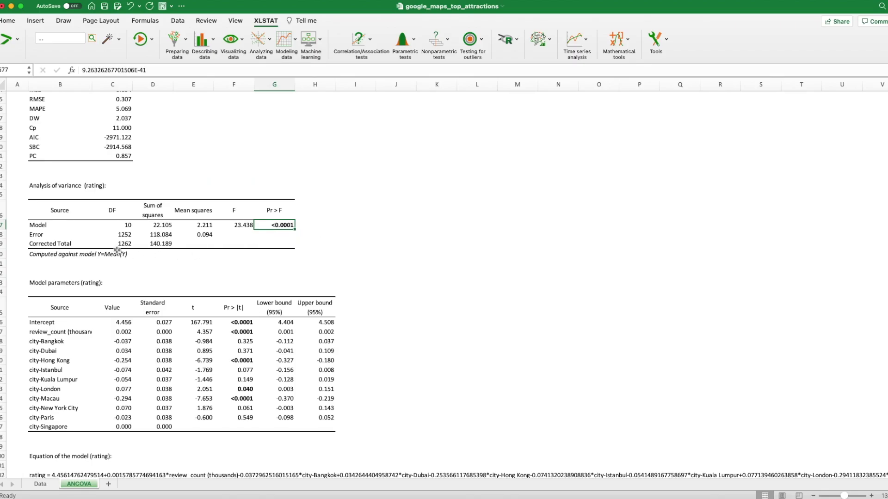
scroll(396, 327, "down", 2)
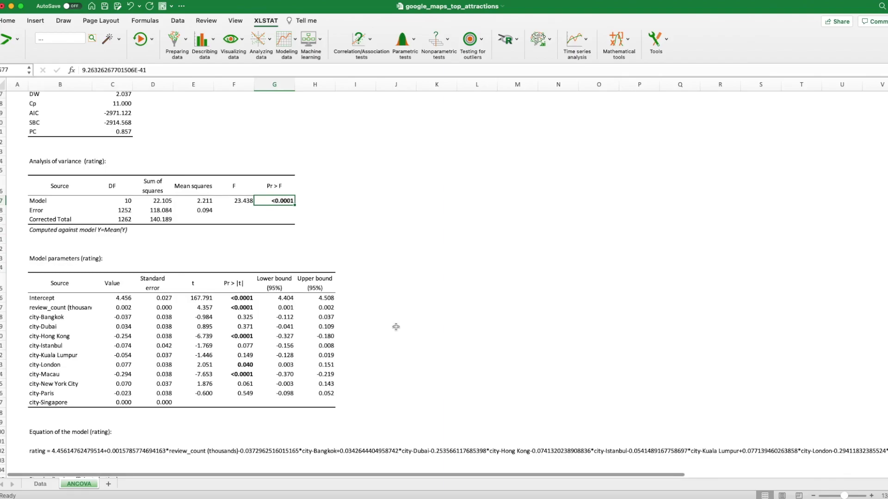
scroll(396, 327, "down", 3)
scroll(396, 329, "down", 2)
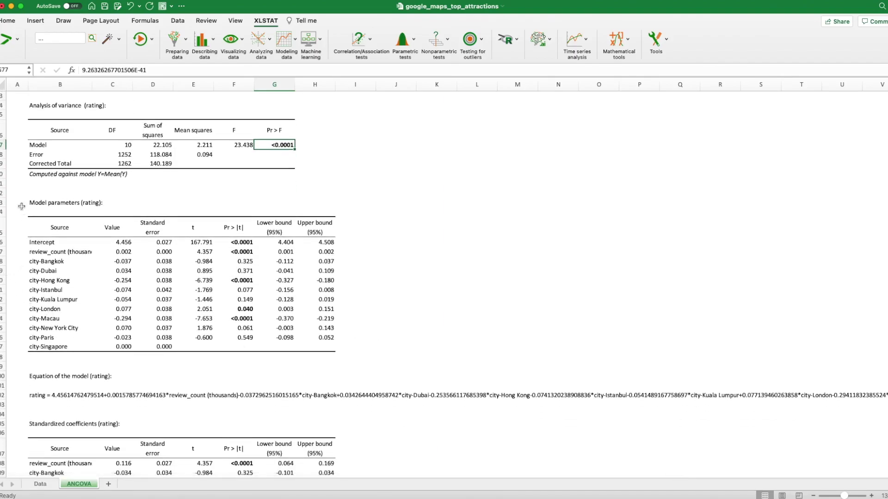
left_click_drag(18, 212, 359, 371)
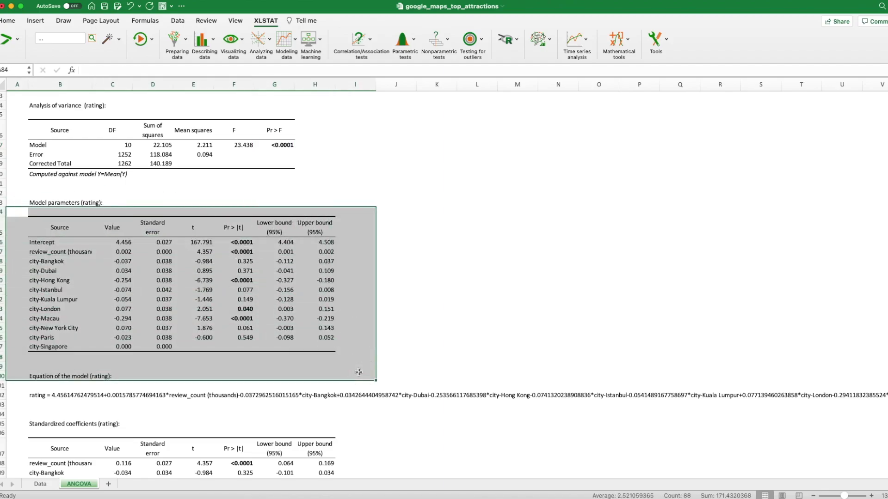
left_click(117, 232)
left_click_drag(119, 246, 121, 346)
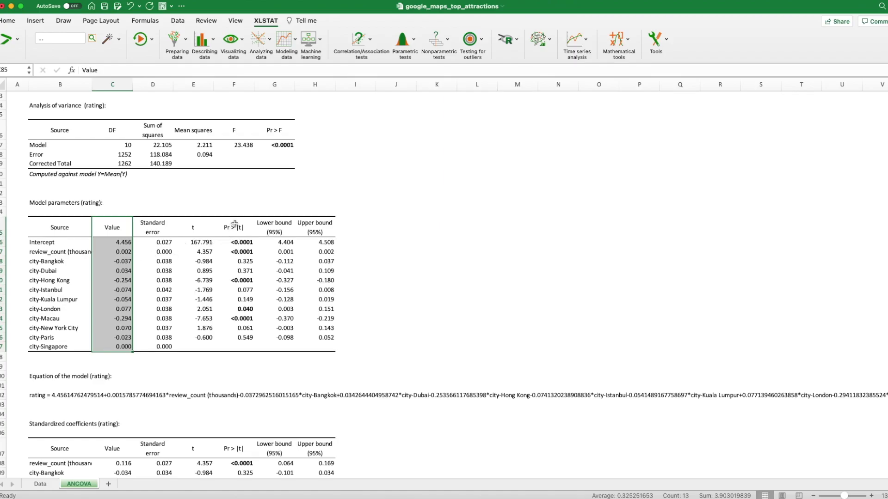
left_click_drag(235, 224, 243, 344)
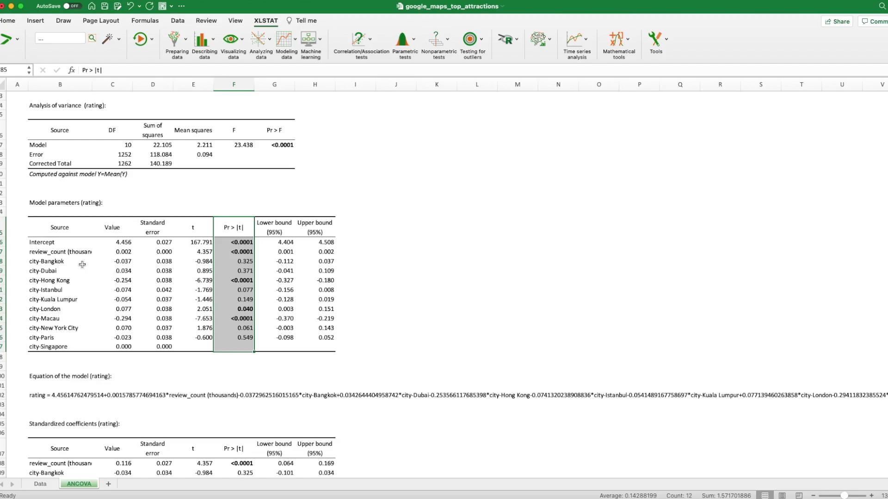
left_click(38, 253)
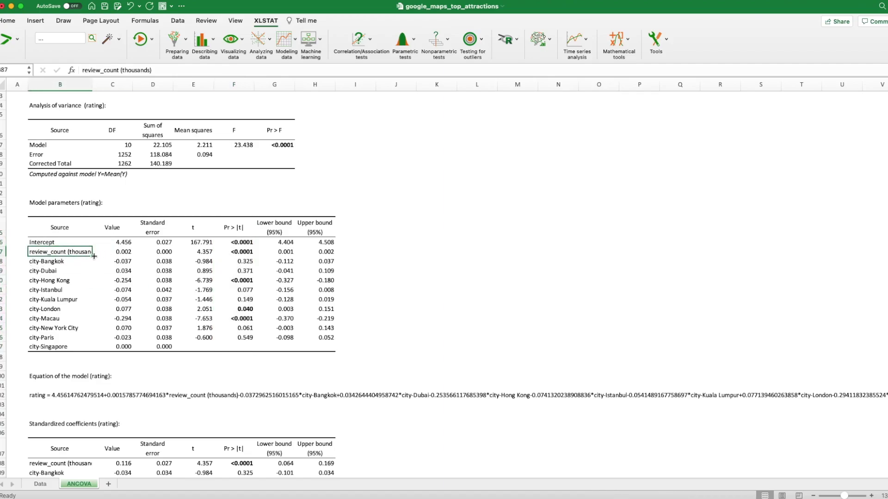
left_click(115, 251)
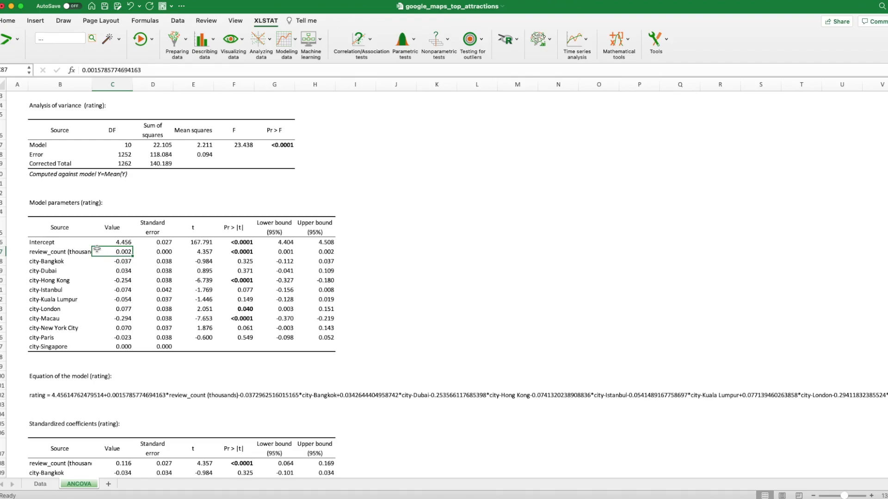
left_click(66, 282)
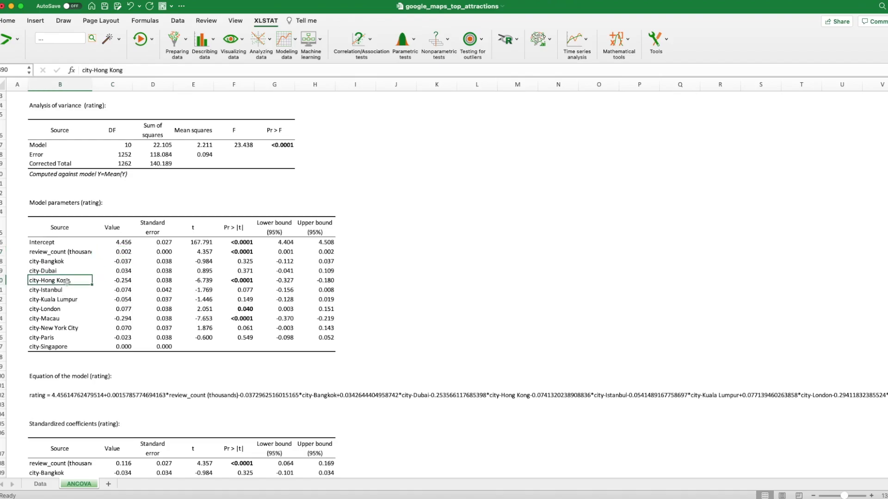
left_click(134, 283)
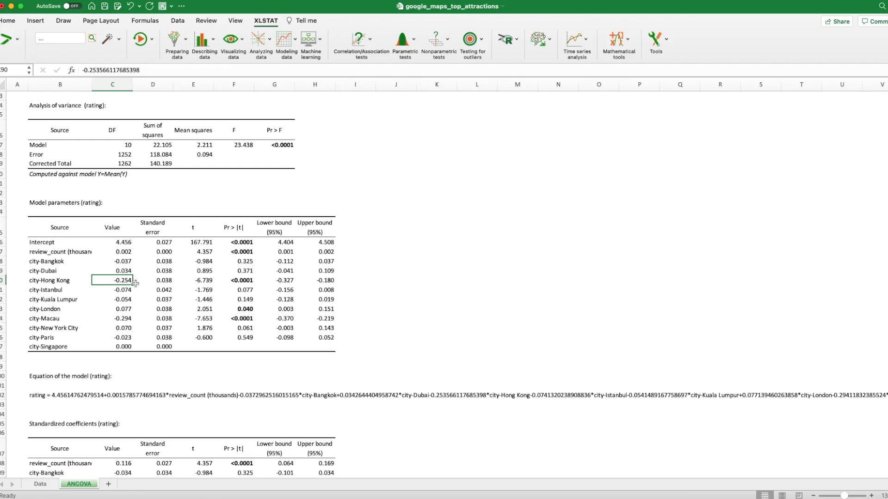
left_click(128, 318)
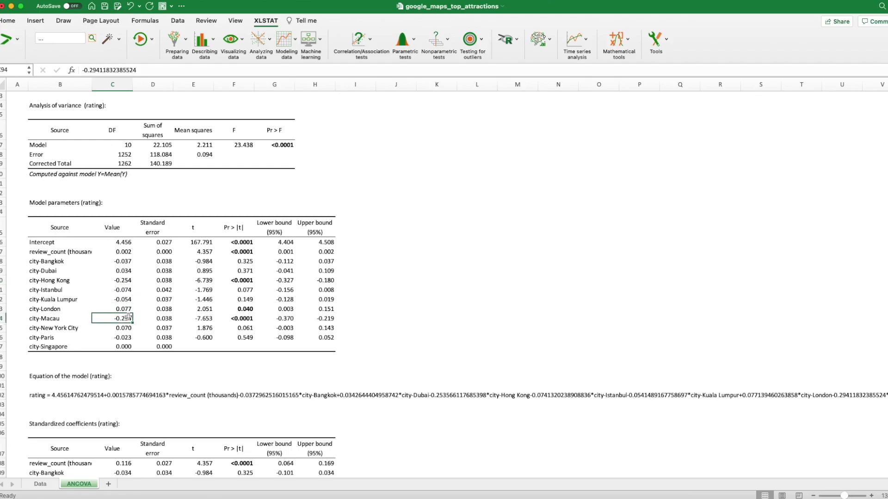
left_click(129, 337)
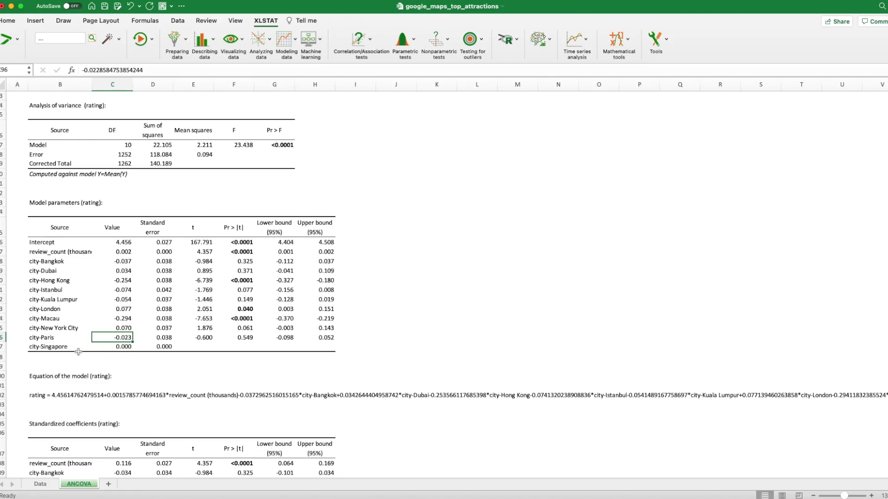
left_click(28, 347)
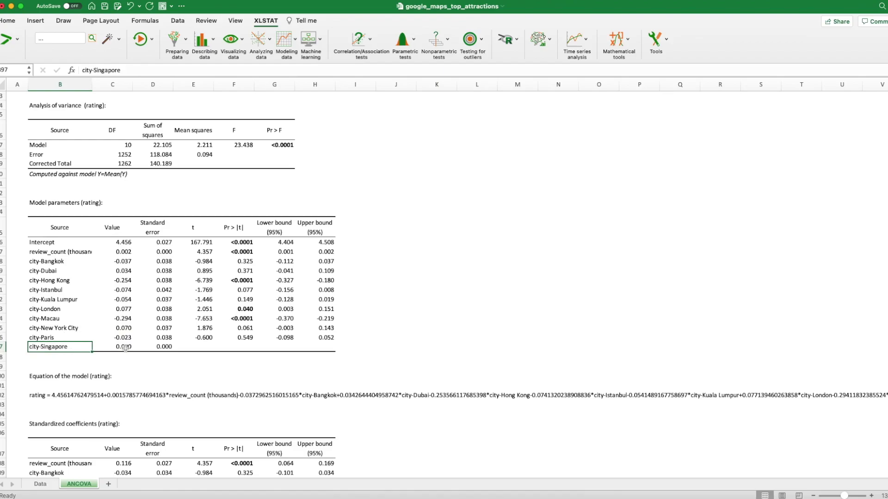
left_click(125, 346)
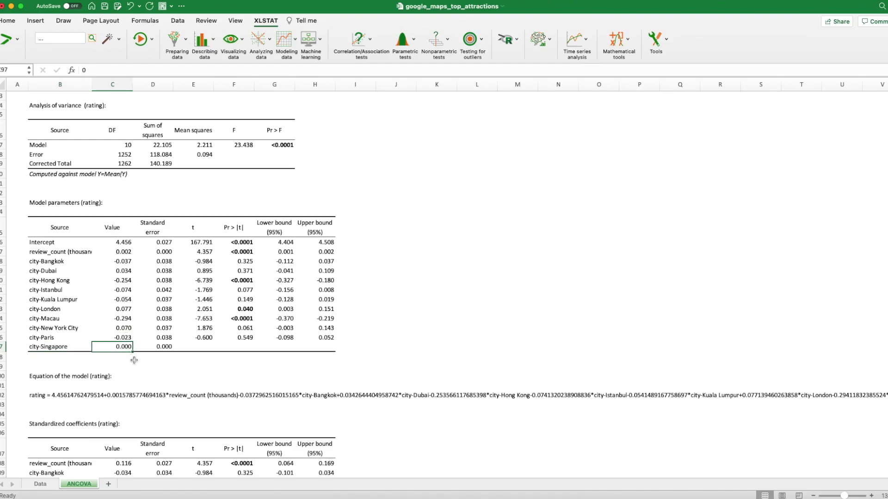
left_click_drag(153, 346, 320, 345)
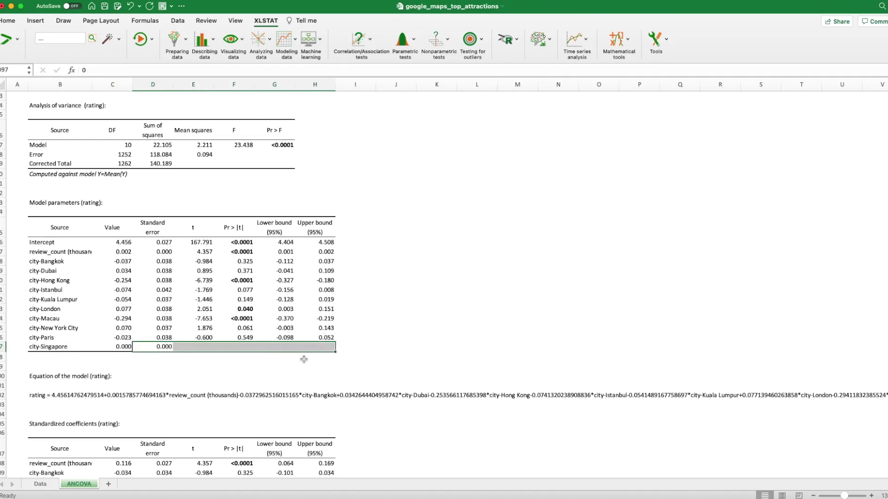
left_click_drag(65, 351, 323, 346)
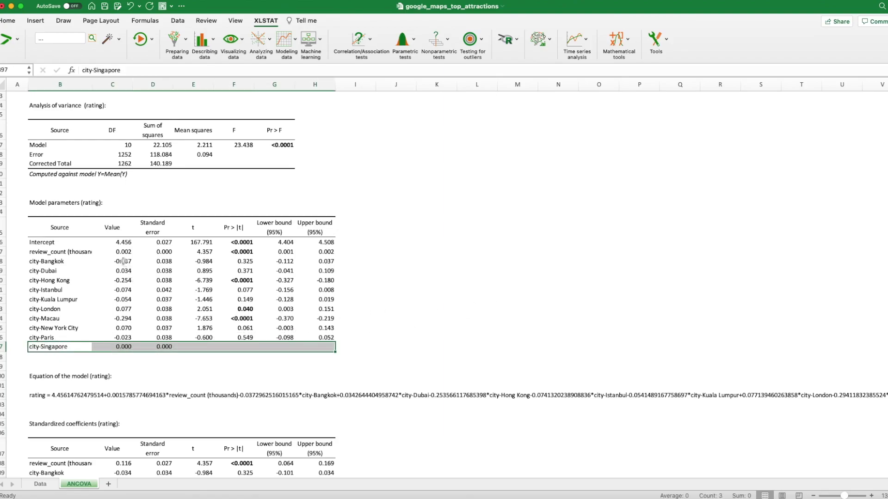
left_click_drag(122, 261, 121, 340)
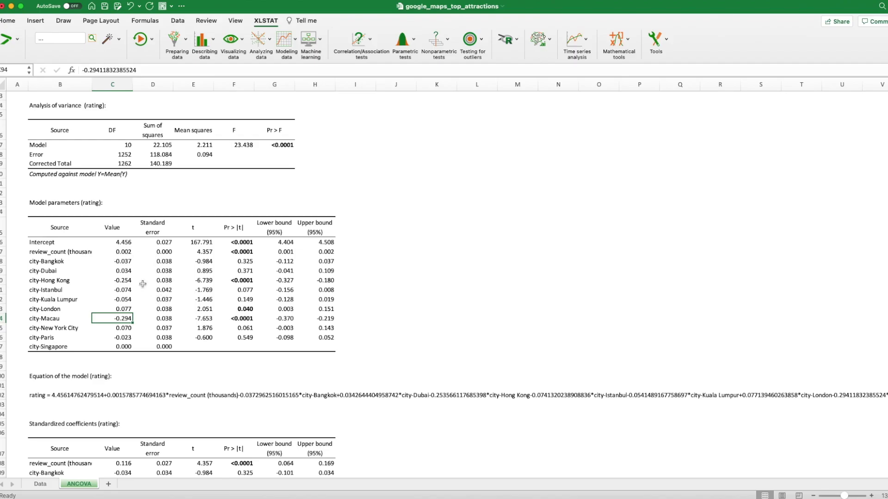
left_click(129, 310)
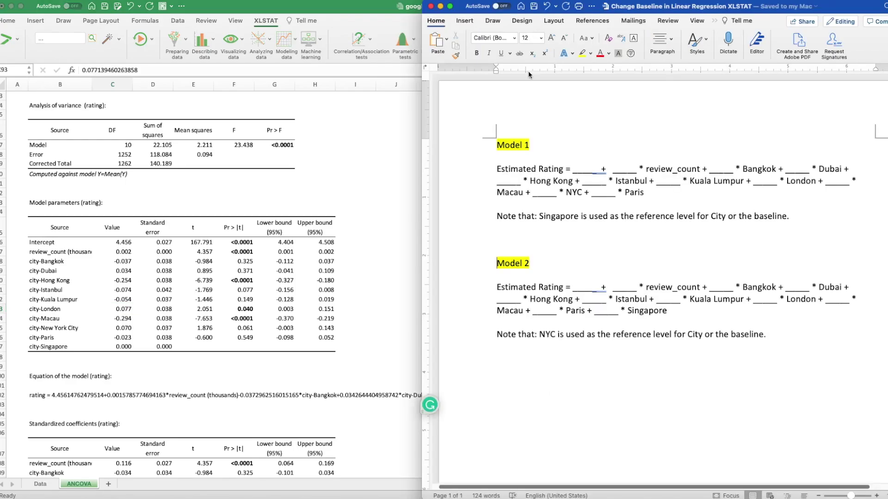
Step: Enter intercept 4.456, '(1,000)' and review_count coefficient 0.002 into Model 1, removing leftover underscores
key("Return")
key("Return")
key("Return")
key("Return")
key("Return")
key("Return")
key("Return")
key("Return")
key("Return")
key("Return")
key("Return")
key("Return")
key("Return")
key("Return")
key("Return")
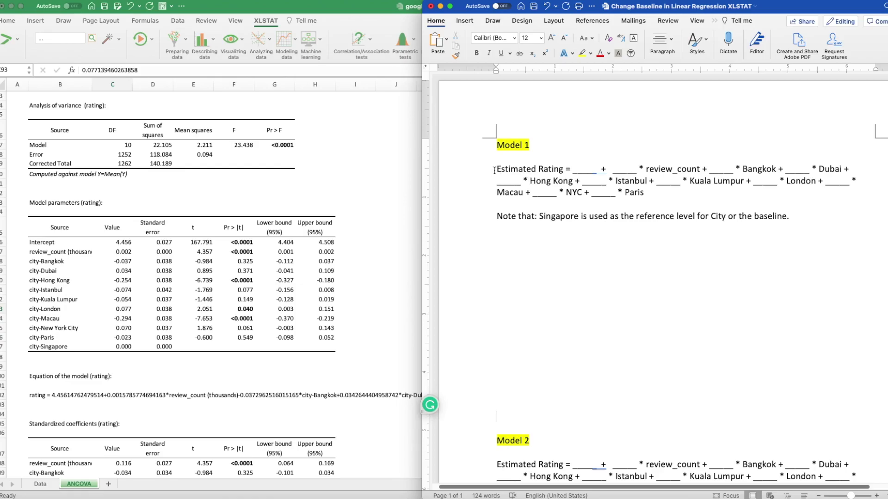
left_click(581, 169)
type("4.456")
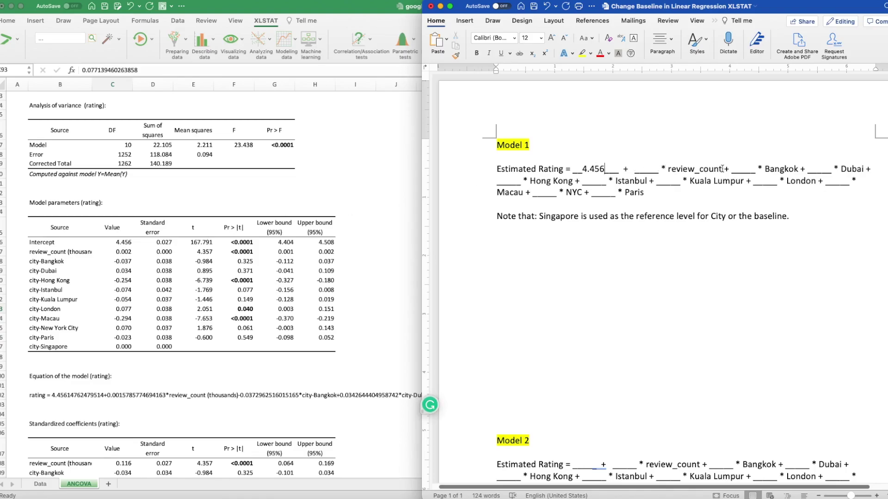
type("(1,000)")
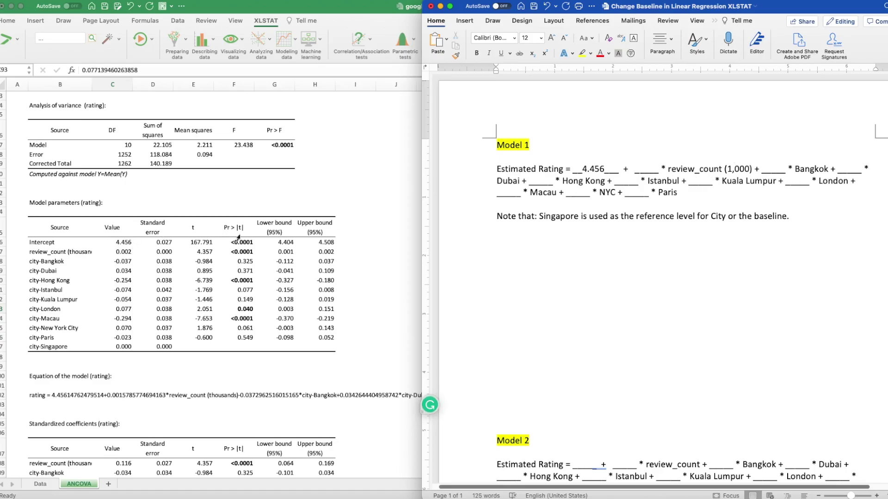
left_click(639, 170)
type("0.002")
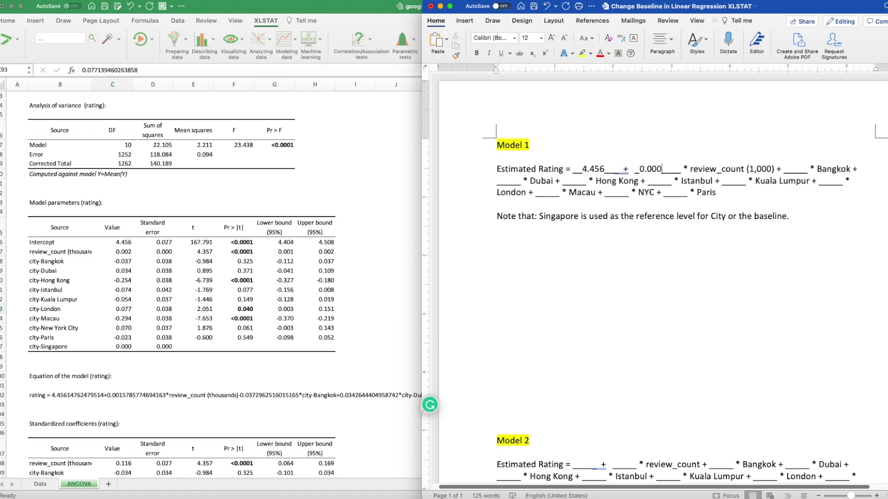
double_click(667, 166)
key("BackSpace")
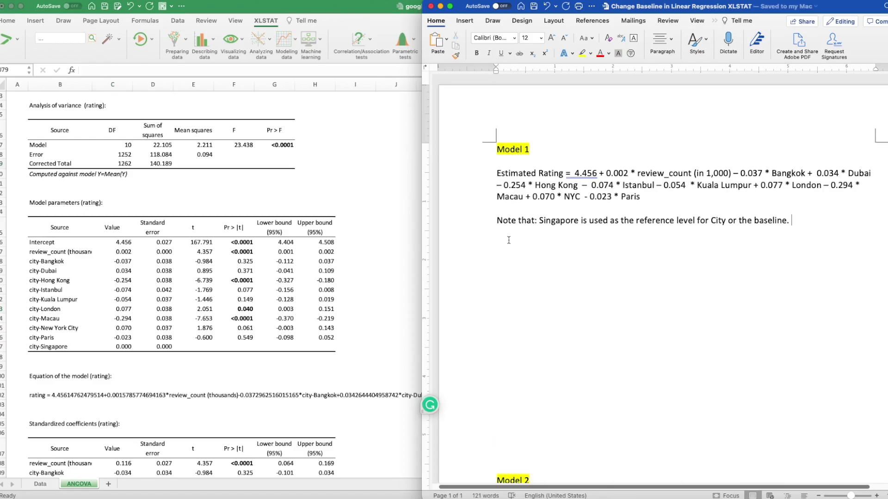
Step: Highlight the completed Model 1 equation's NYC and Paris terms, then return to Excel
left_click_drag(496, 172, 649, 206)
left_click(648, 204)
left_click_drag(652, 197, 497, 173)
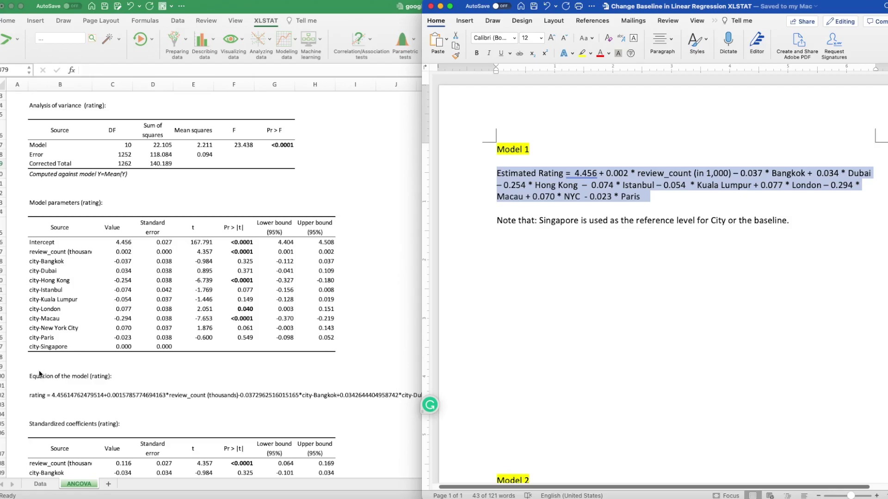
key("super+Tab")
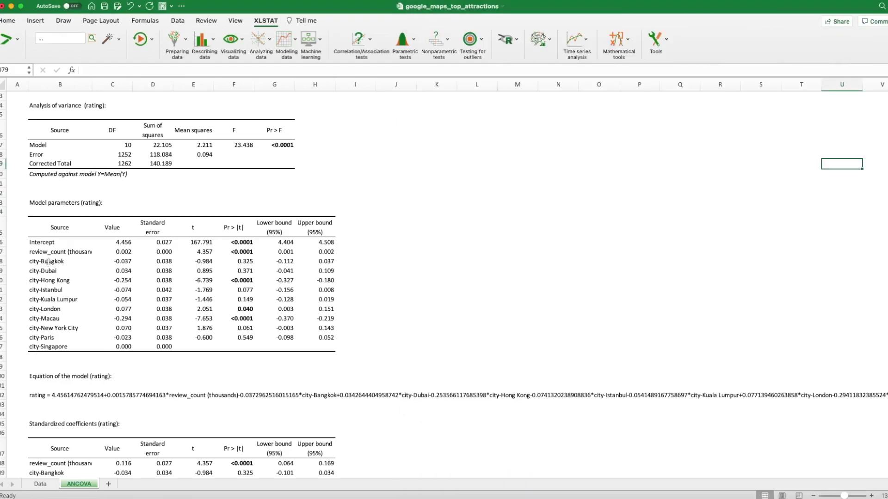
left_click(82, 262)
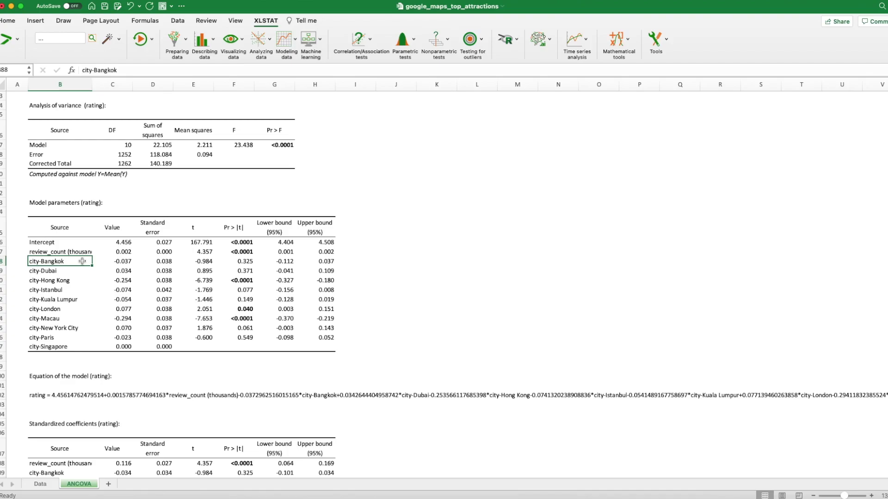
left_click(87, 300)
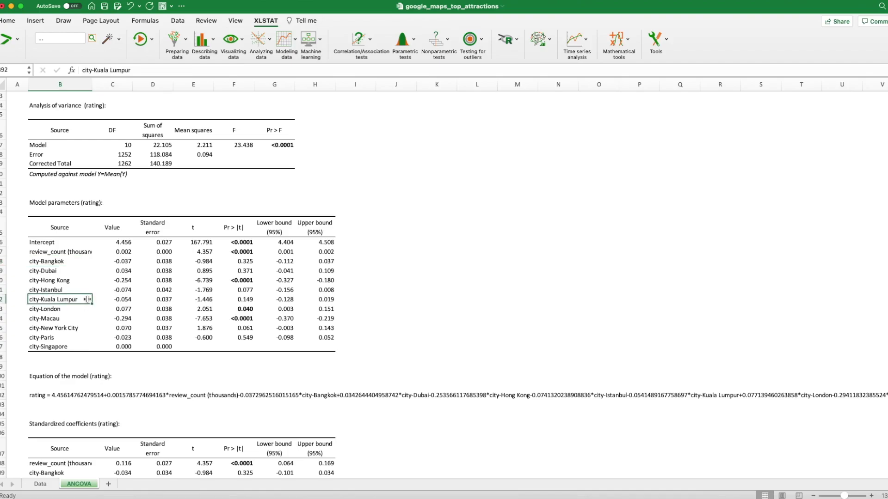
left_click(81, 329)
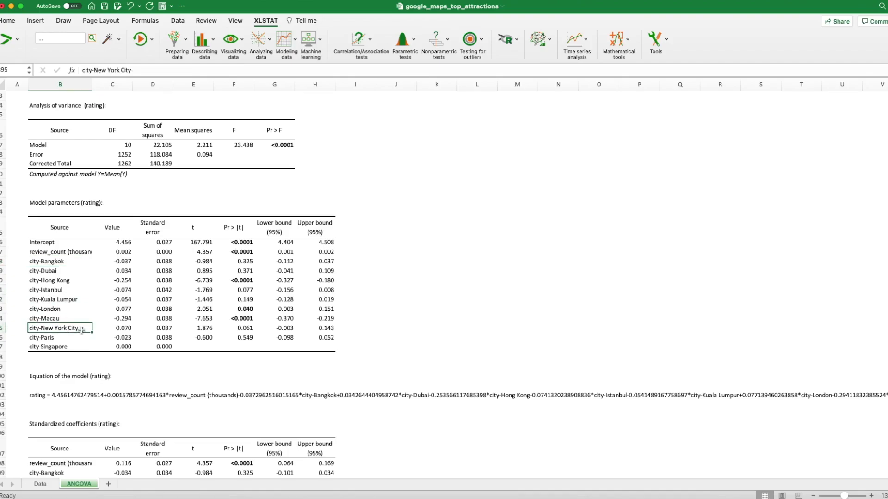
left_click(79, 347)
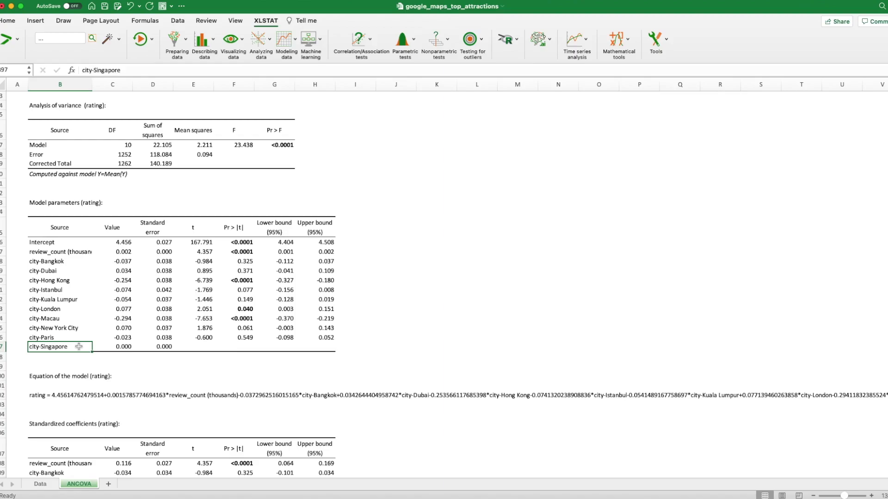
left_click(84, 329)
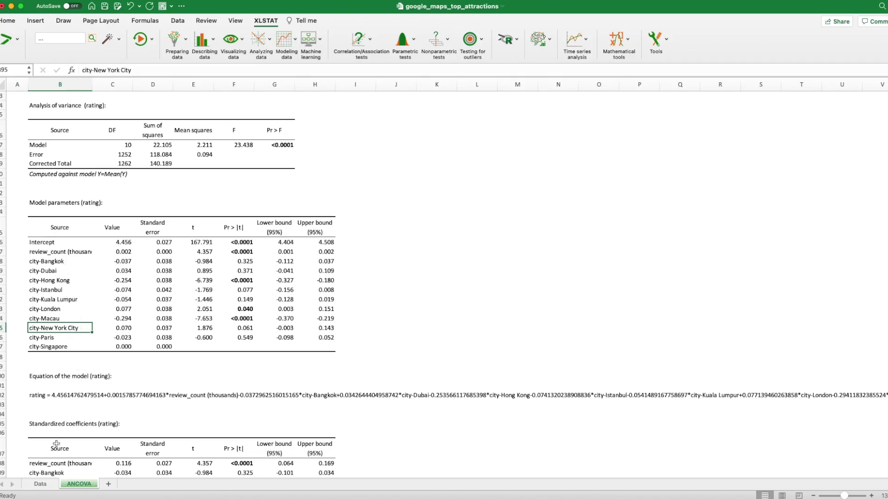
left_click(41, 484)
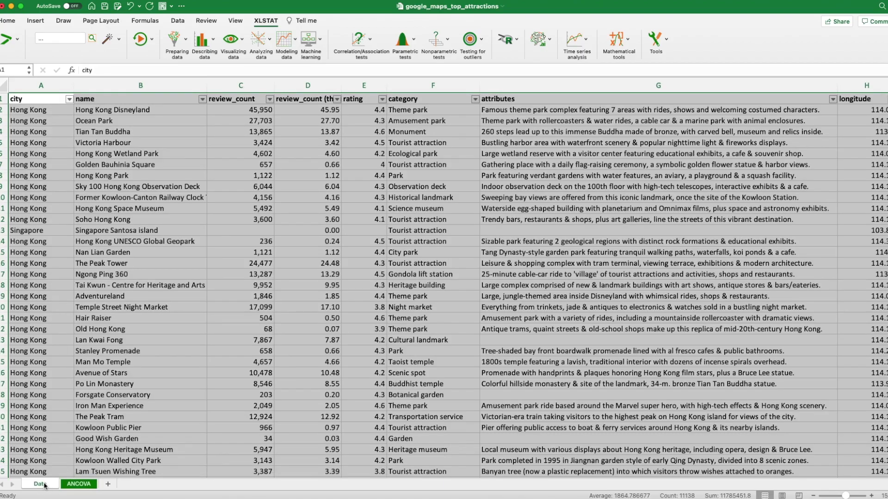
Step: Select the city column A on the Data sheet with the New York City rows in view
left_click_drag(130, 245, 124, 258)
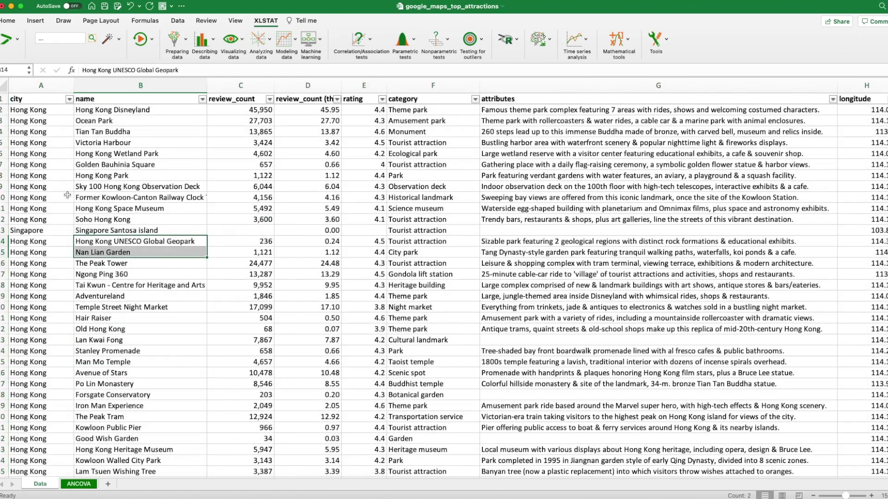
scroll(45, 311, "down", 1)
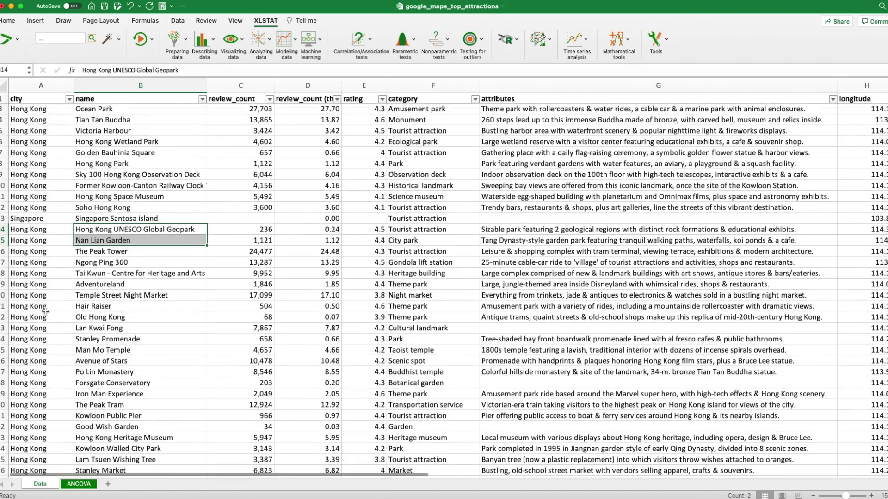
scroll(45, 311, "down", 6)
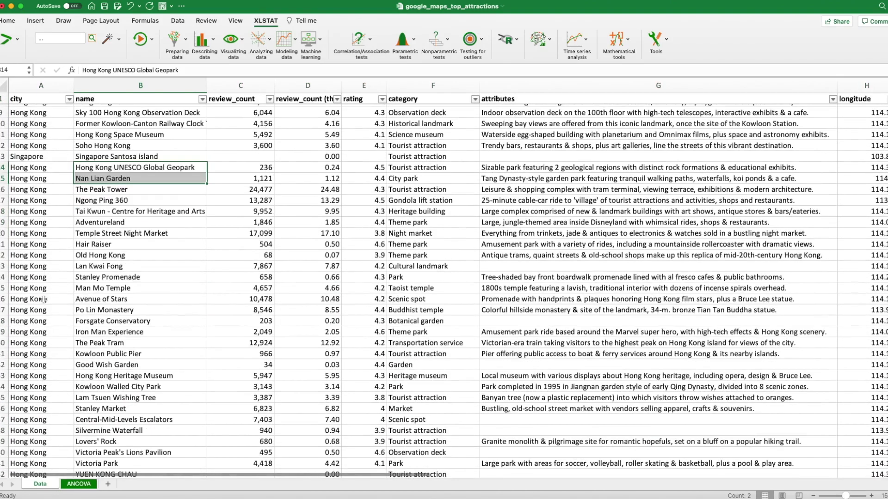
scroll(43, 299, "up", 7)
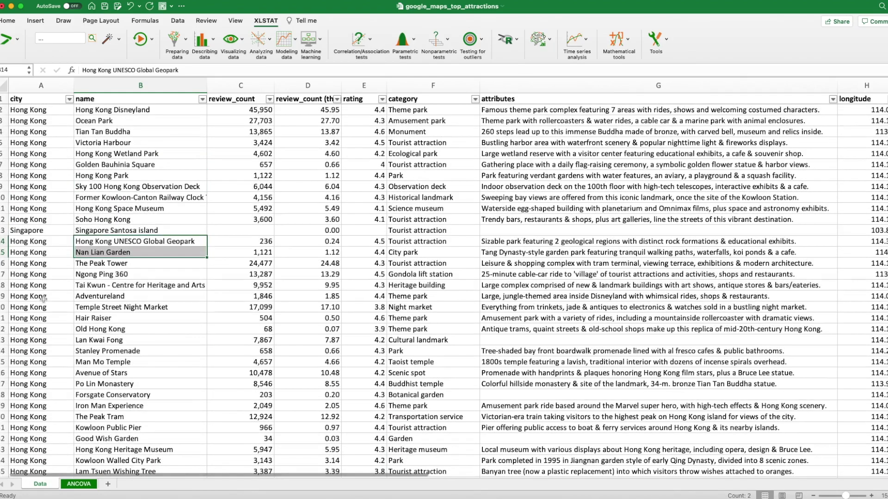
left_click(28, 85)
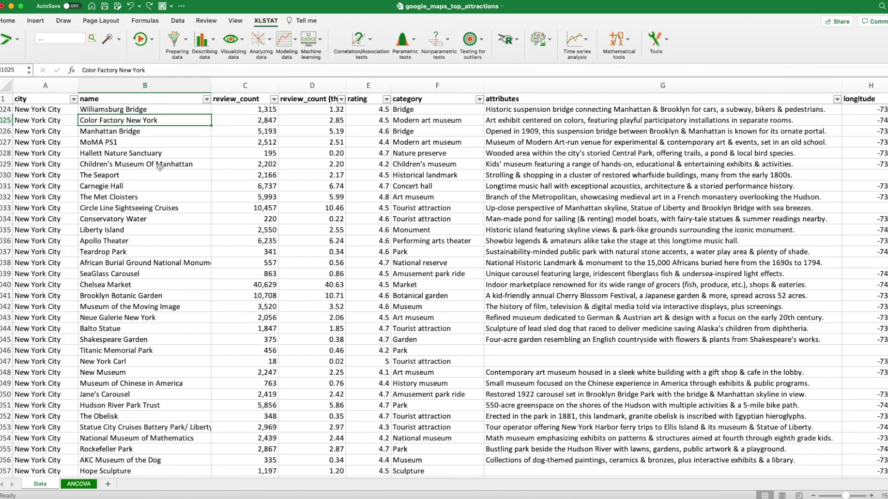
key("super+f")
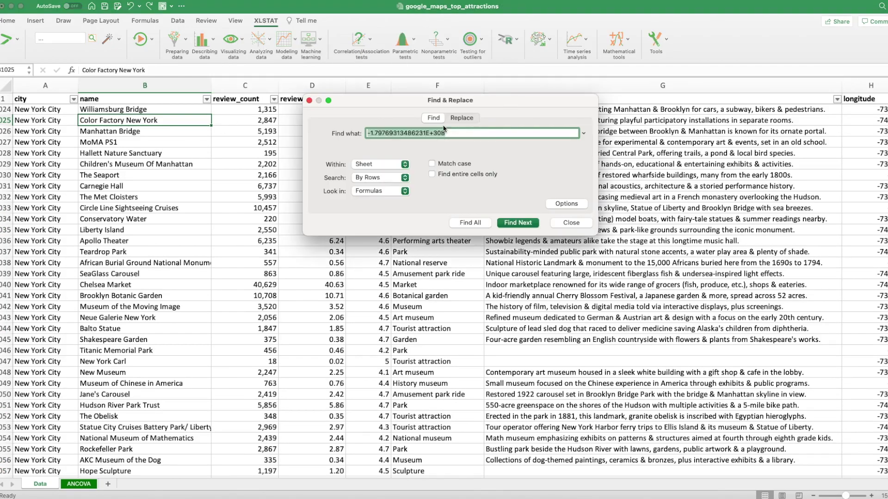
Step: Replace all 'New York City' entries with 'zNew York City'
left_click(454, 118)
left_click(450, 134)
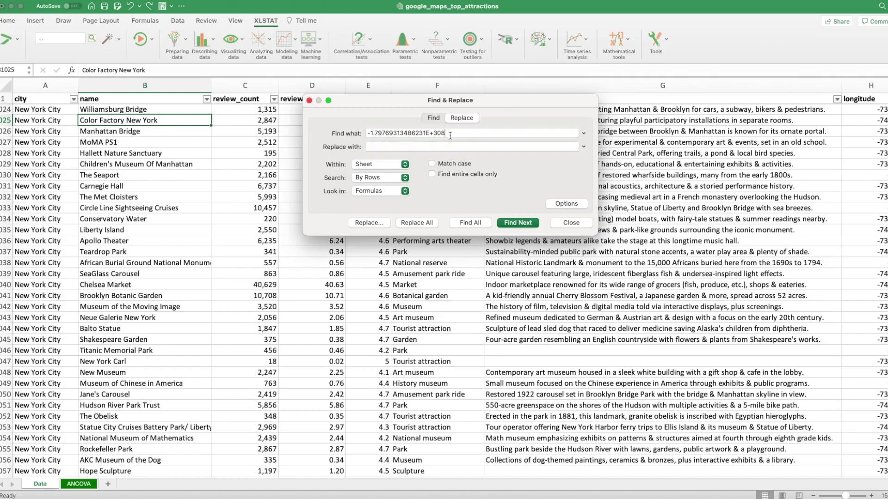
triple_click(450, 134)
type("New ")
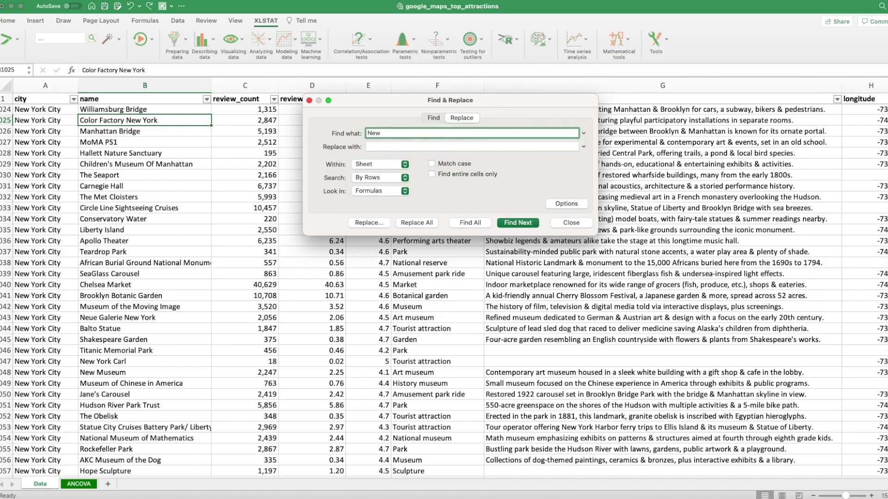
type("York City")
key("Tab")
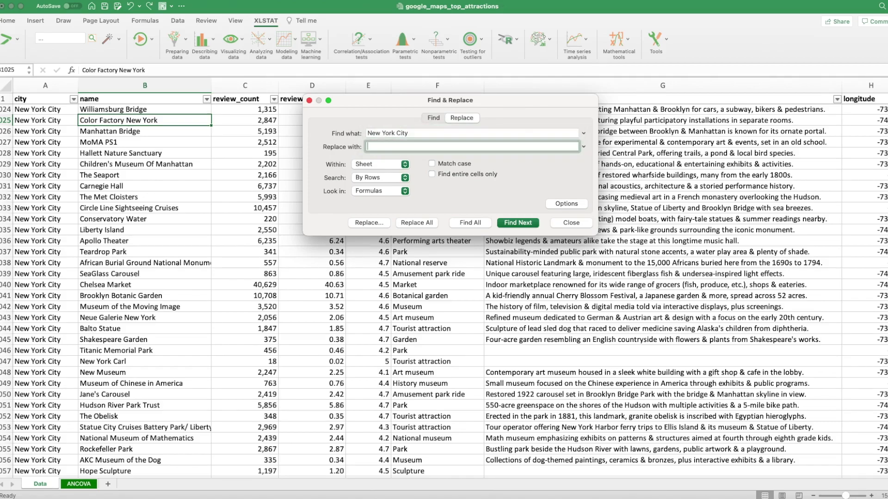
type("zNew ")
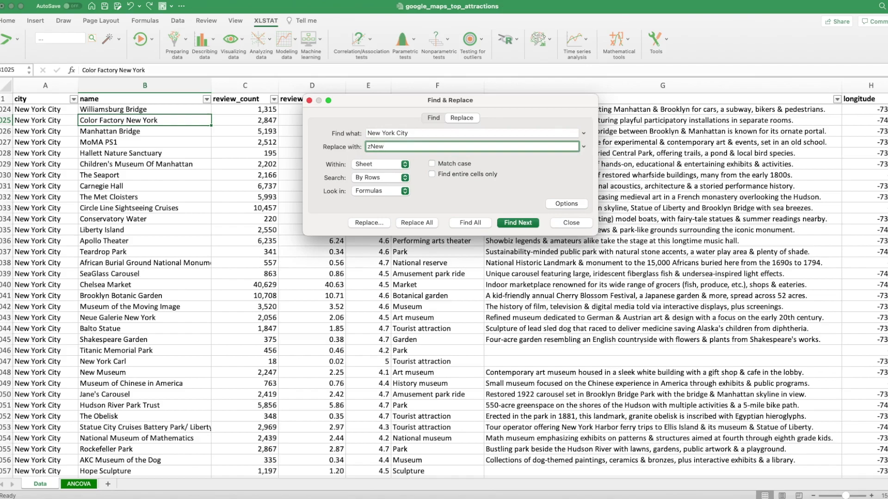
type("York City")
left_click(415, 224)
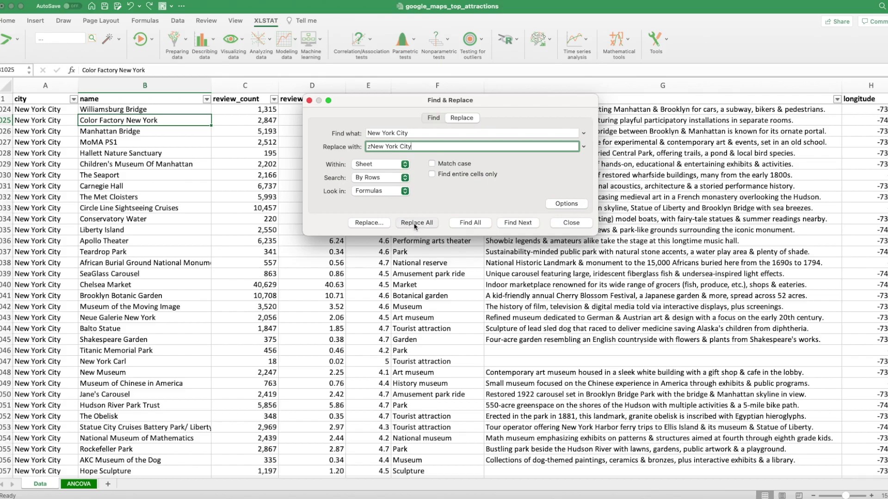
left_click(432, 185)
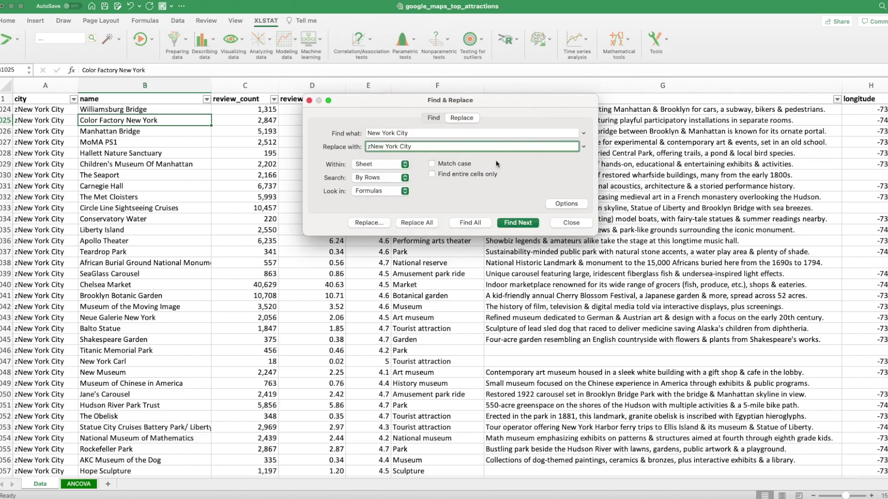
left_click(209, 327)
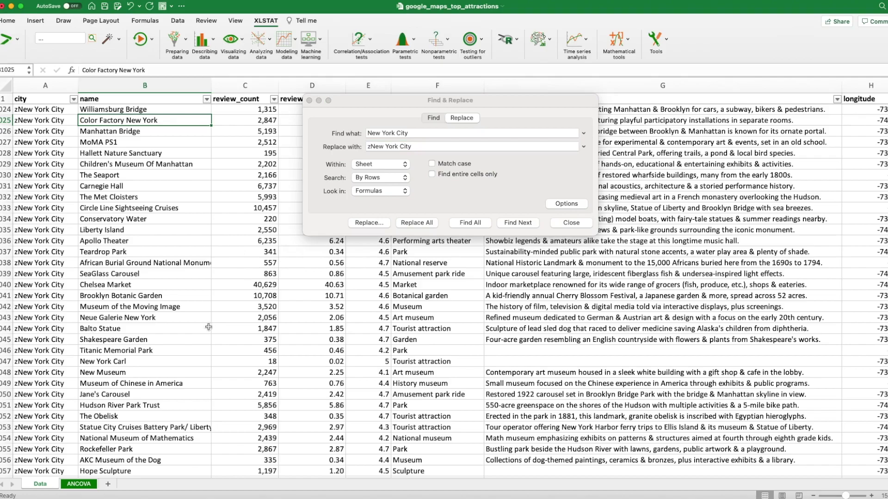
Step: Return to the ANCOVA sheet and re-run the ANCOVA with its previous settings, creating sheet ANCOVA1
left_click(76, 486)
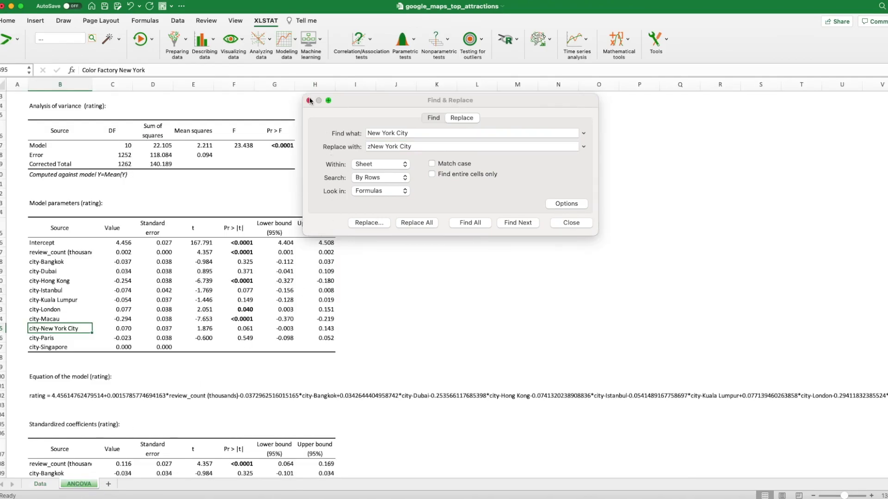
left_click(309, 100)
scroll(670, 291, "up", 20)
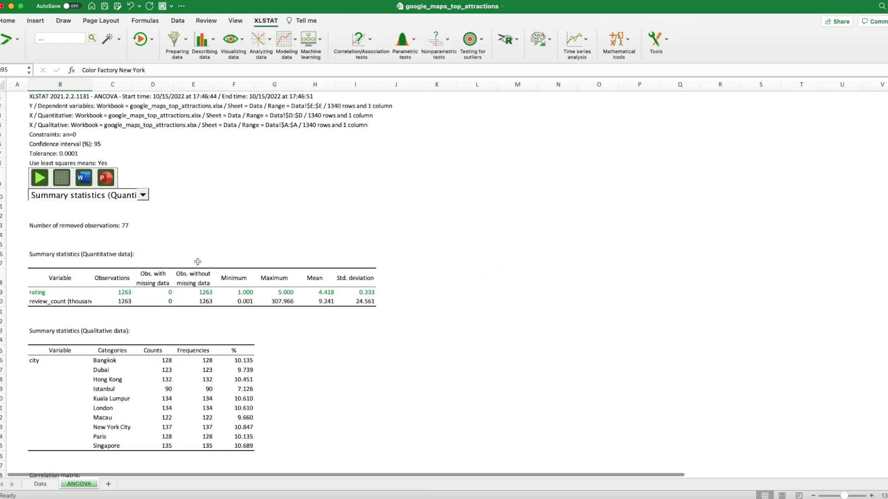
left_click(40, 180)
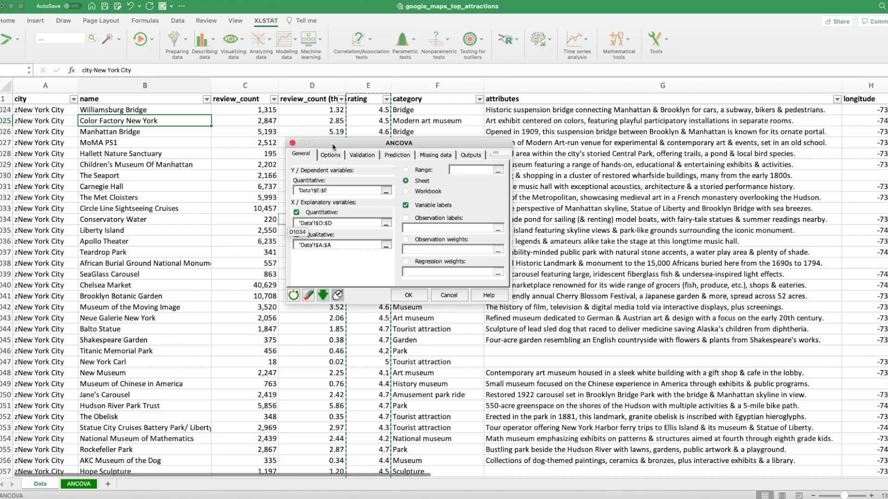
left_click_drag(332, 143, 476, 154)
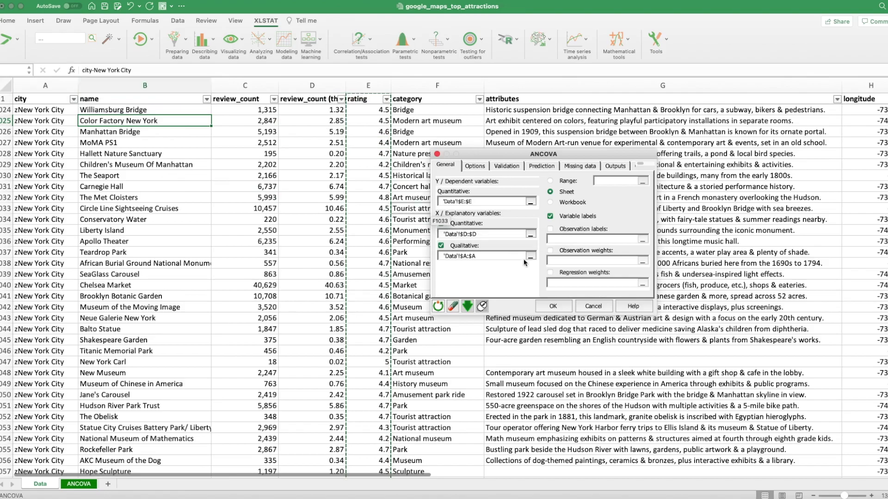
left_click(555, 306)
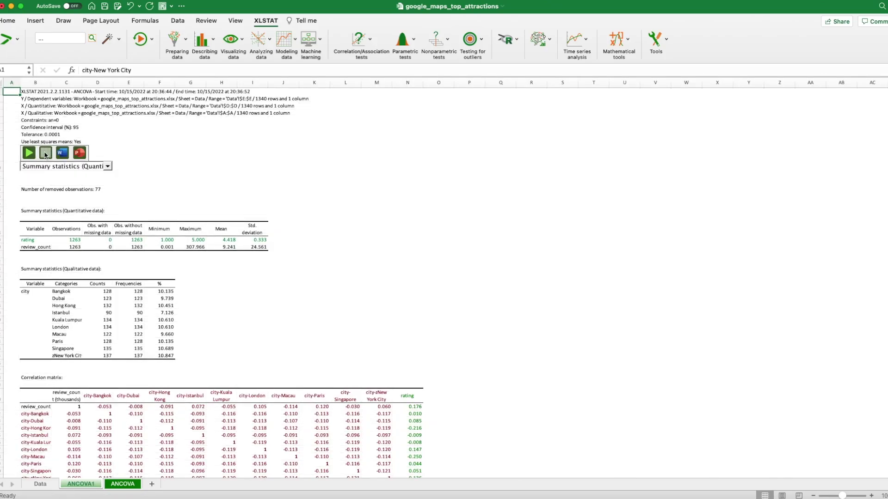
Step: Zoom into ANCOVA1 and check that zNew York City appears as a city category
left_click(871, 496)
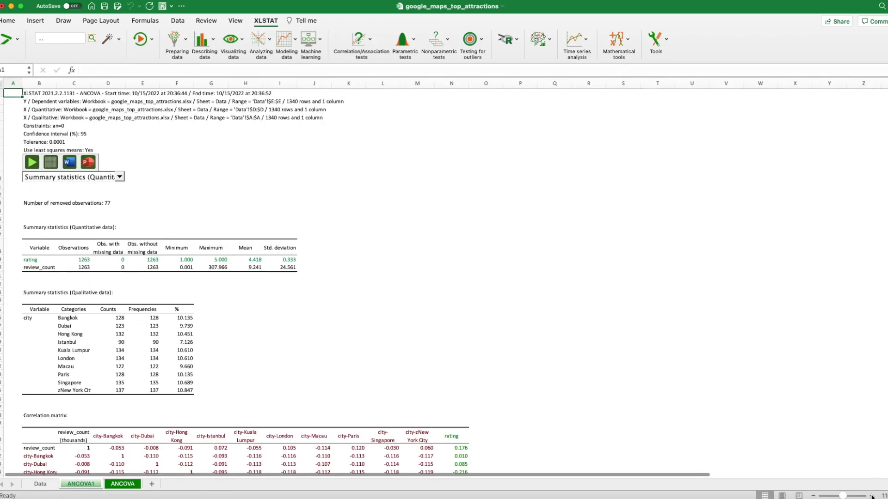
left_click(871, 496)
scroll(545, 392, "down", 5)
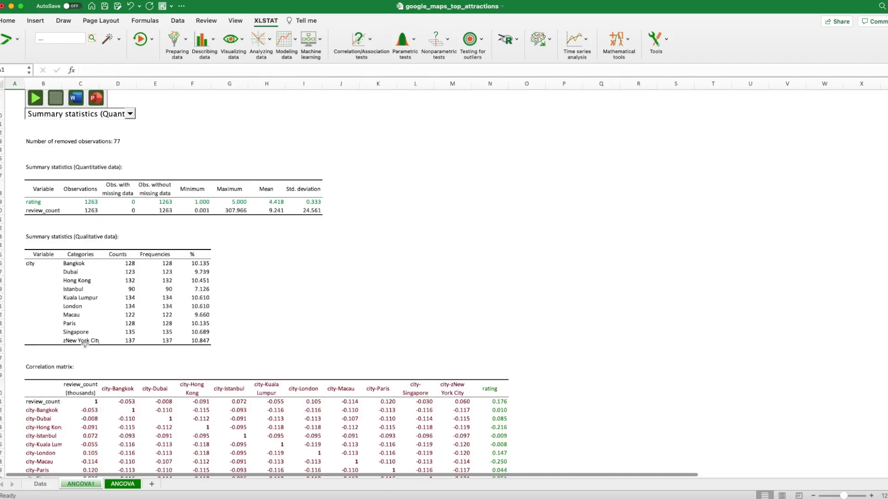
left_click(85, 342)
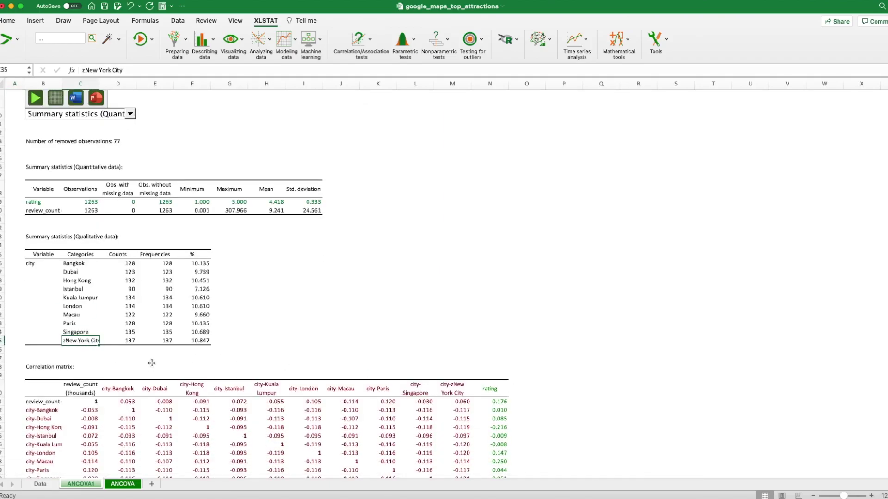
scroll(152, 363, "down", 1)
scroll(151, 364, "down", 20)
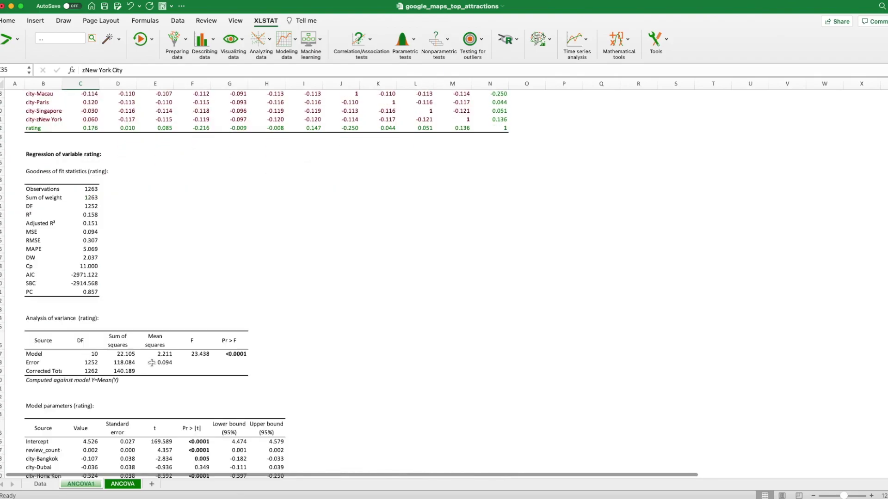
Step: Inspect the city coefficients: zNew York City baseline 0.000, intercept 4.526, Macau -0.364, Hong Kong
left_click_drag(18, 275, 271, 381)
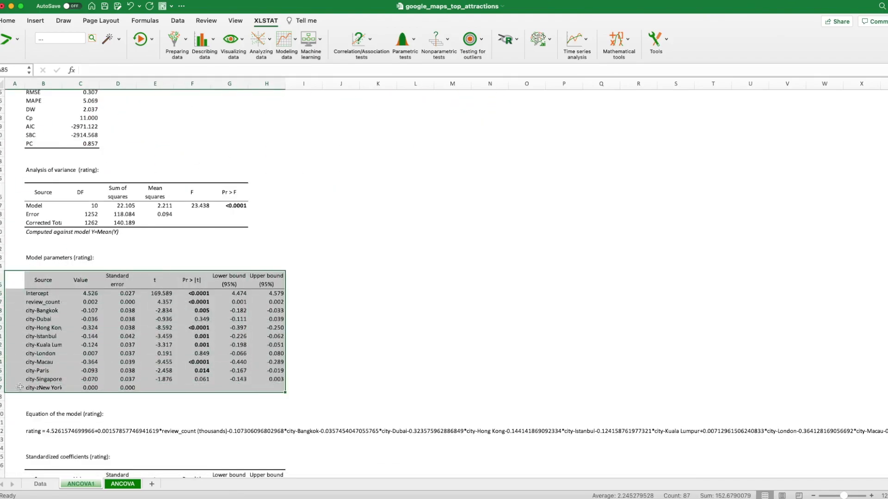
left_click(60, 390)
left_click(88, 389)
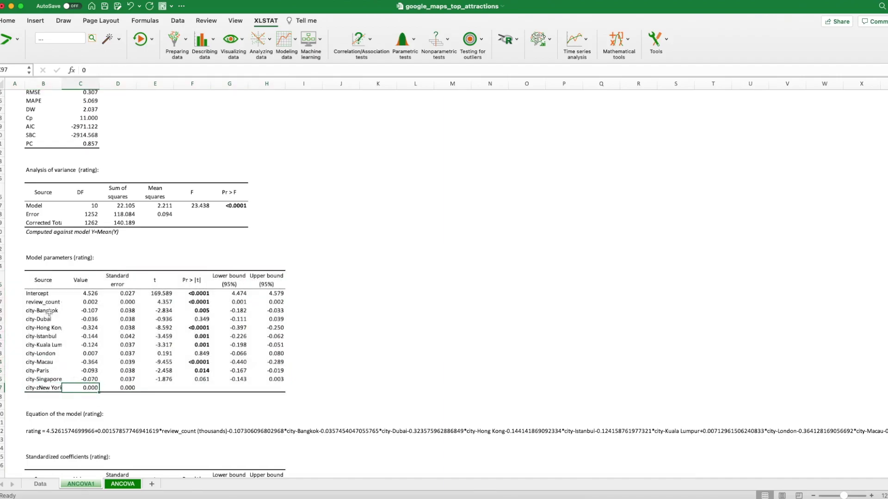
left_click_drag(43, 311, 55, 379)
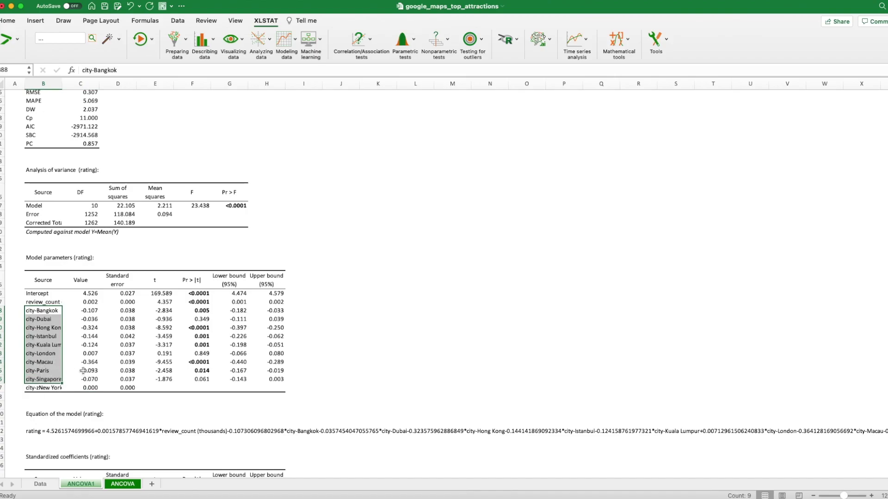
left_click(89, 364)
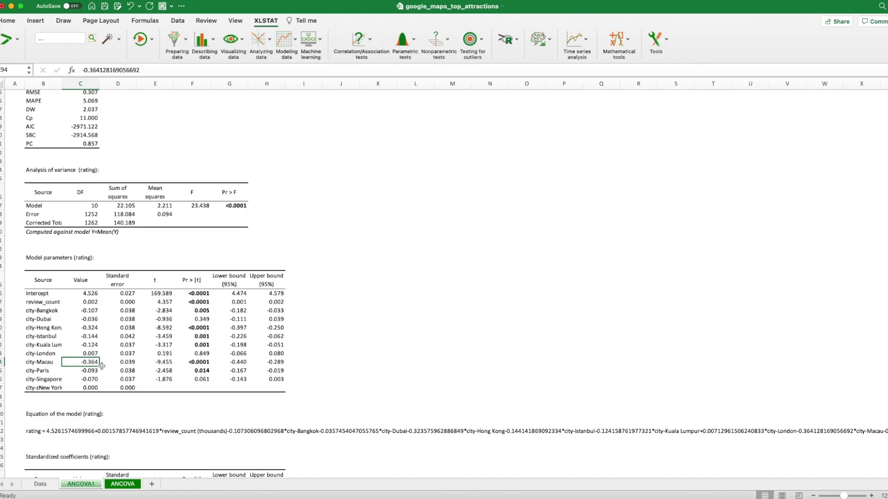
left_click(99, 328)
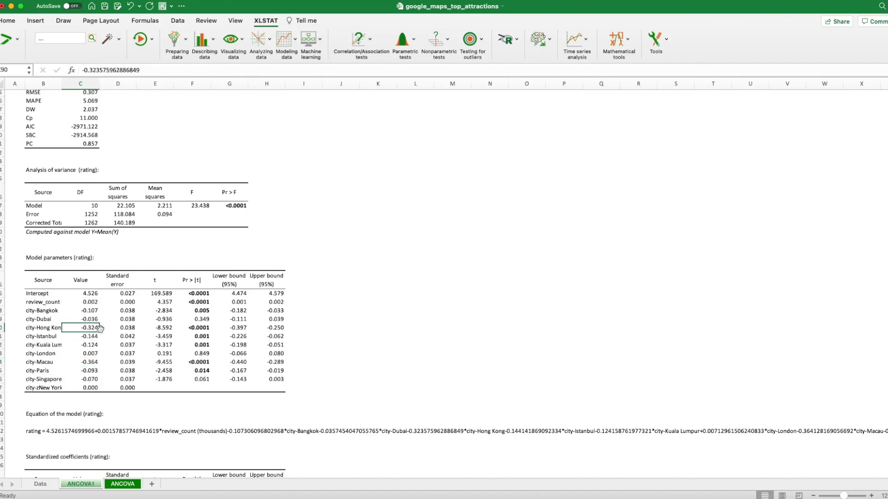